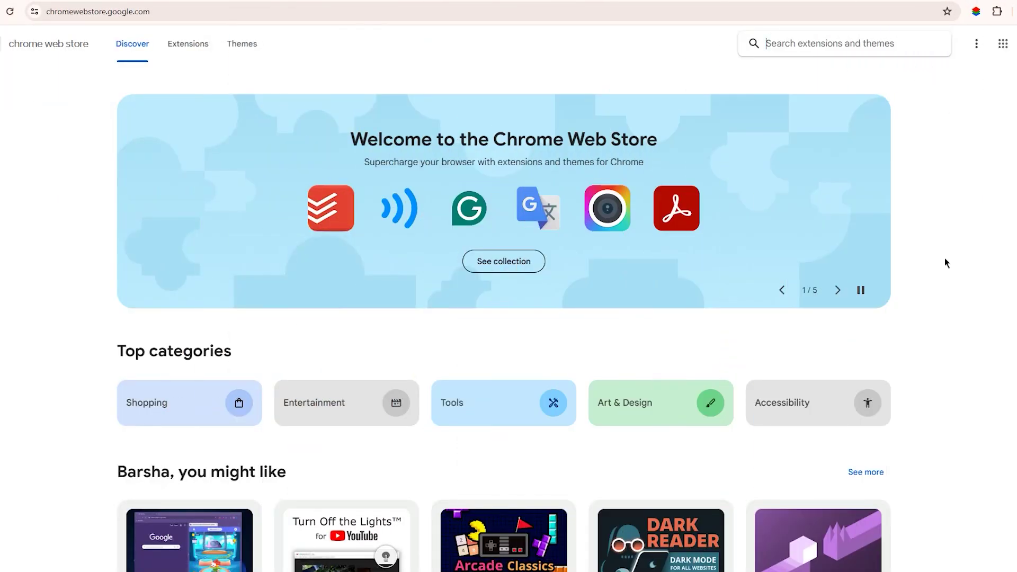
Step: Browse the Chrome Web Store's Discover and Extensions pages for recommended extensions
scroll(945, 259, "down", 20)
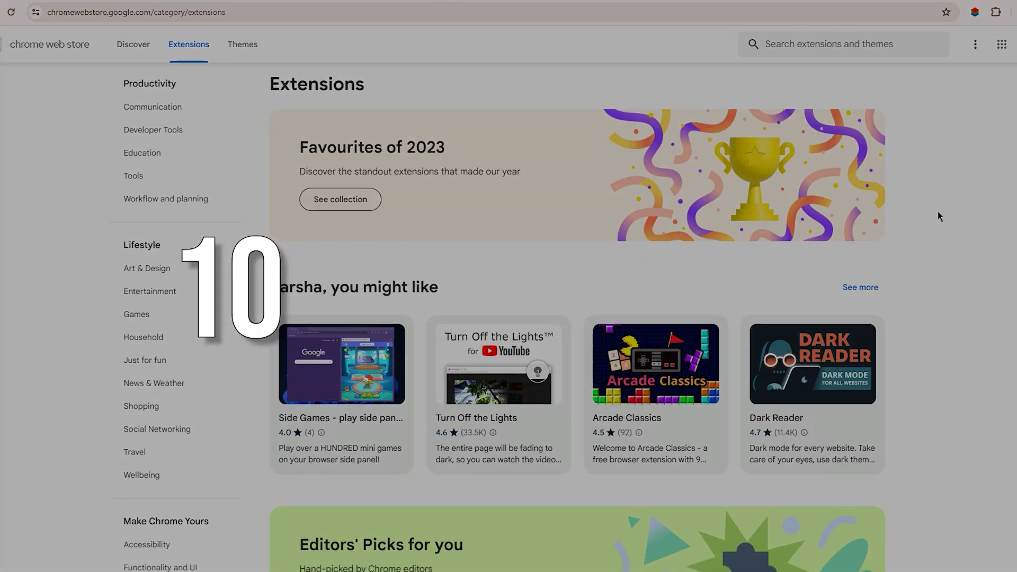
scroll(938, 215, "down", 10)
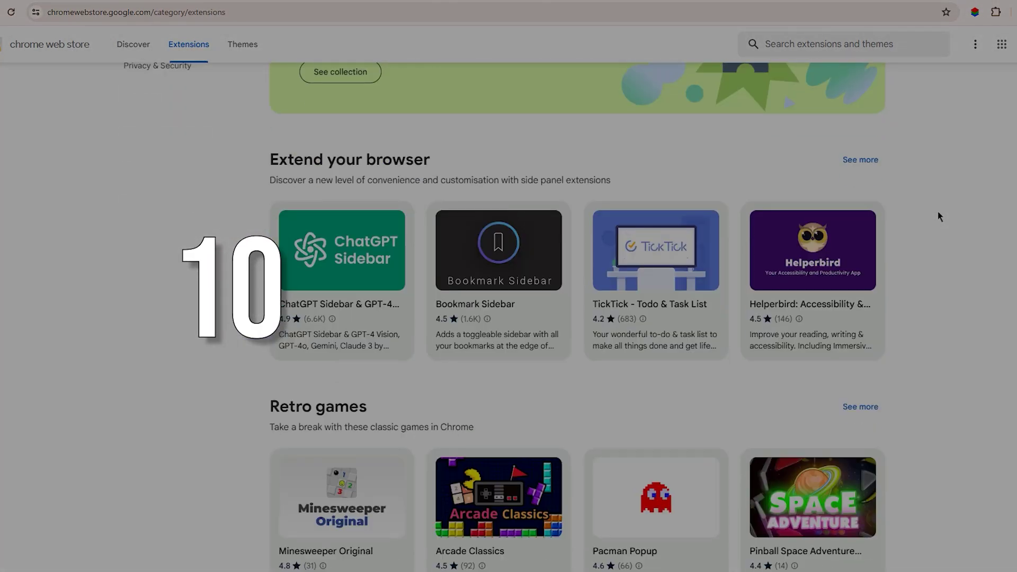
scroll(939, 216, "down", 18)
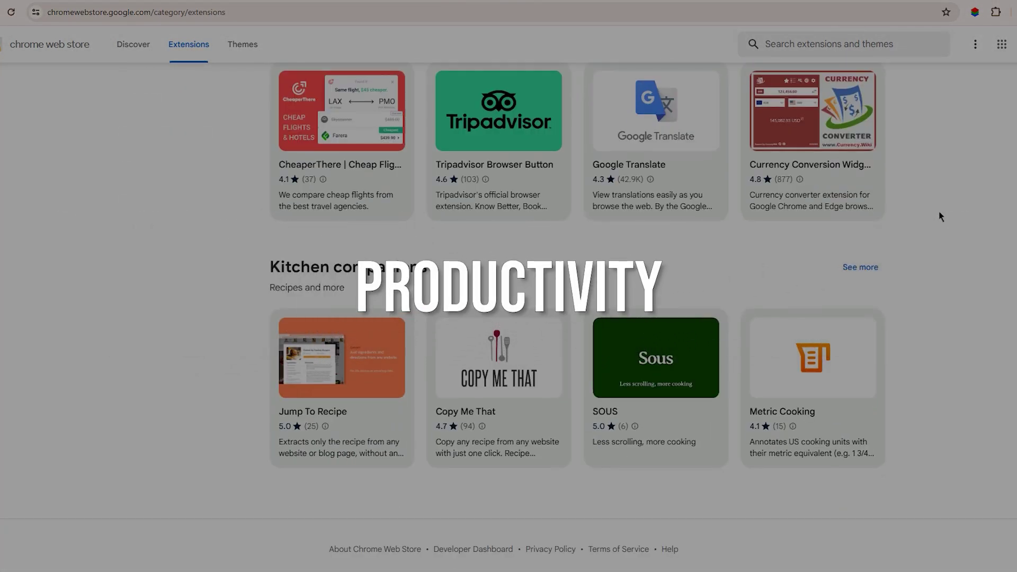
scroll(940, 217, "up", 18)
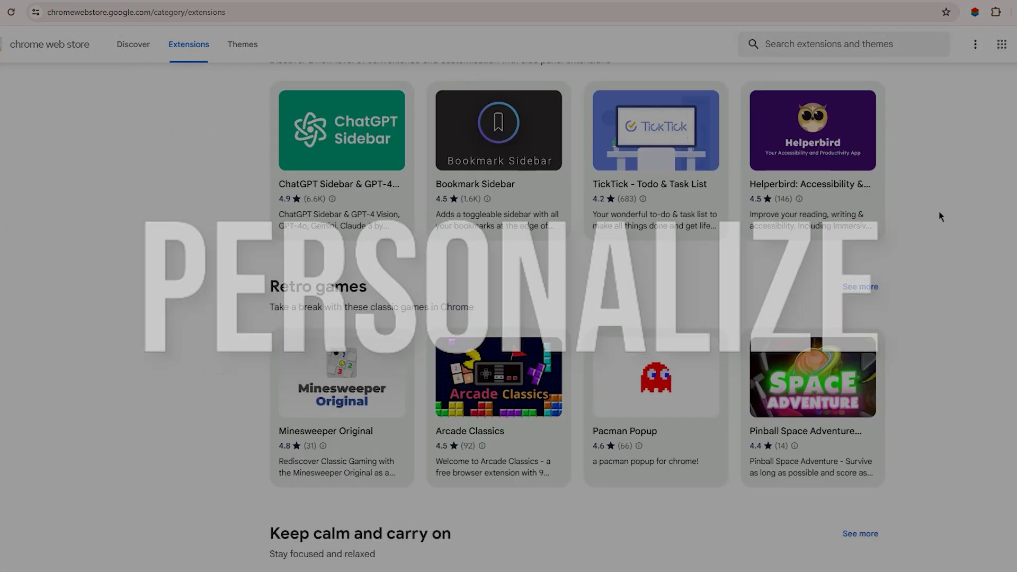
scroll(940, 216, "up", 1)
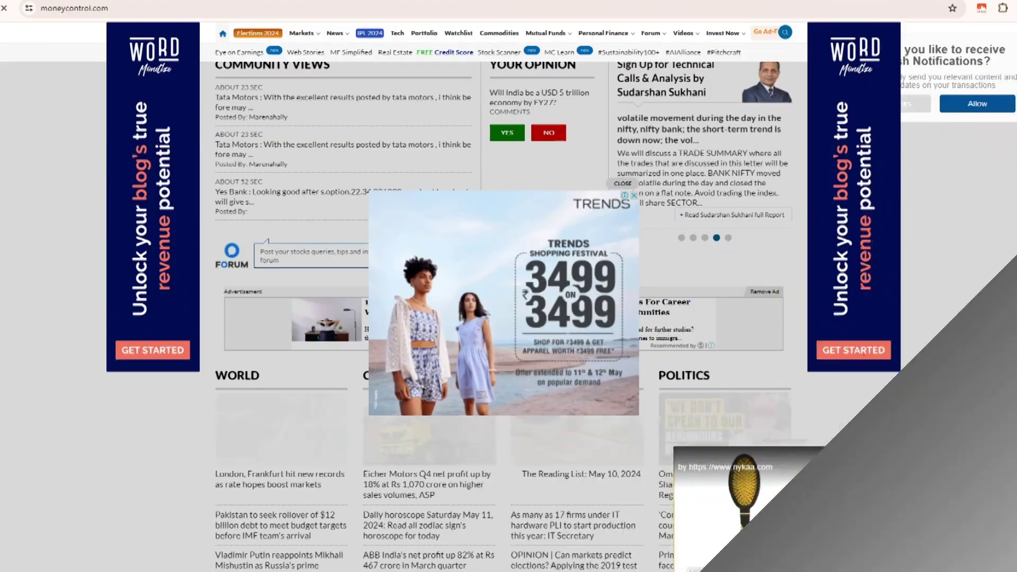
scroll(503, 318, "down", 8)
scroll(503, 317, "down", 15)
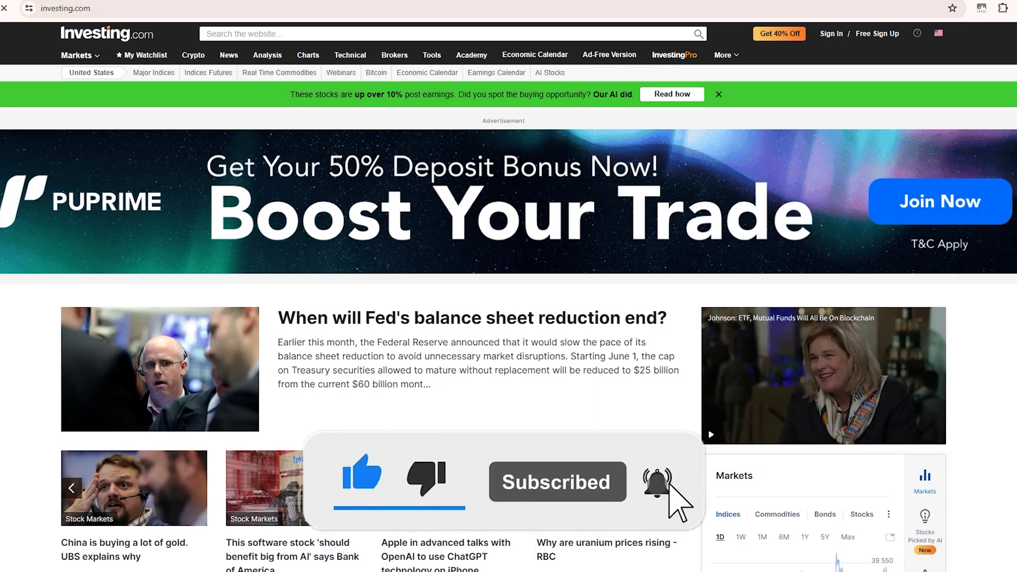
scroll(503, 318, "down", 7)
scroll(503, 318, "down", 1)
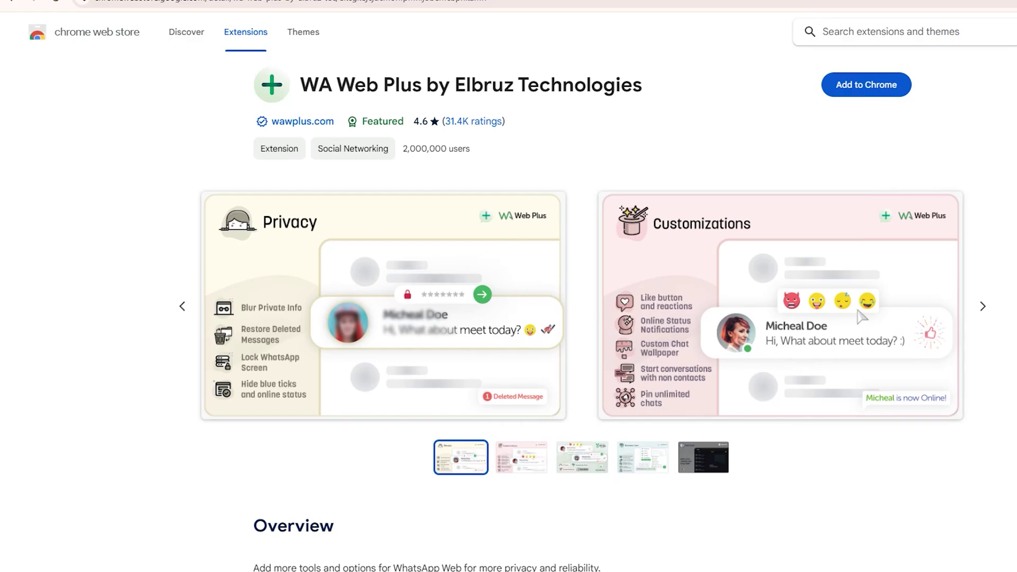
Step: Review the WA Web Plus by Elbruz Technologies store listing, including its details and privacy sections
scroll(508, 313, "down", 12)
scroll(509, 312, "down", 5)
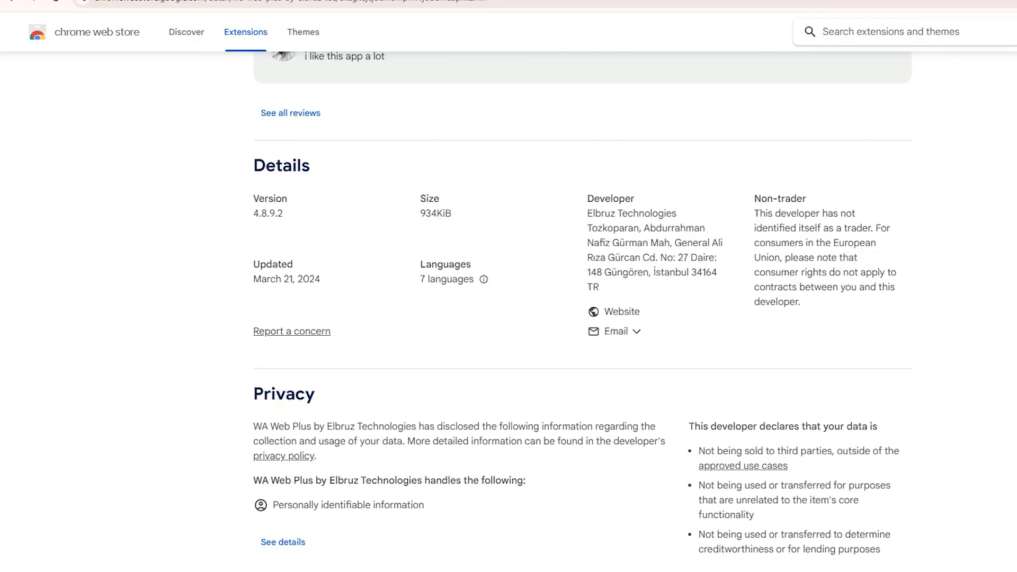
scroll(509, 312, "up", 14)
scroll(509, 318, "up", 2)
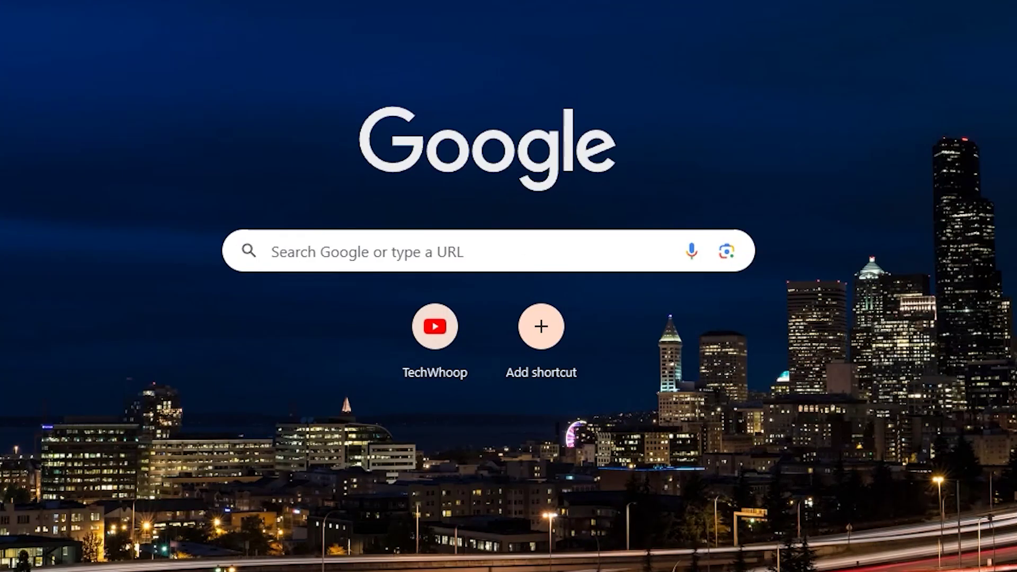
Step: Look up the WA Web Plus extension through a Google search and pin it in Chrome
left_click(272, 251)
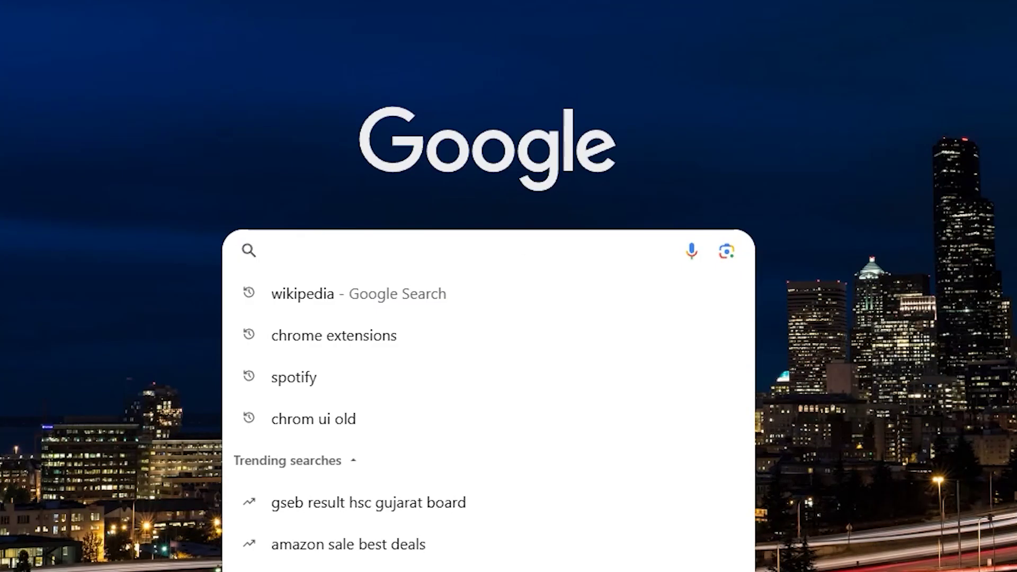
type("WA ")
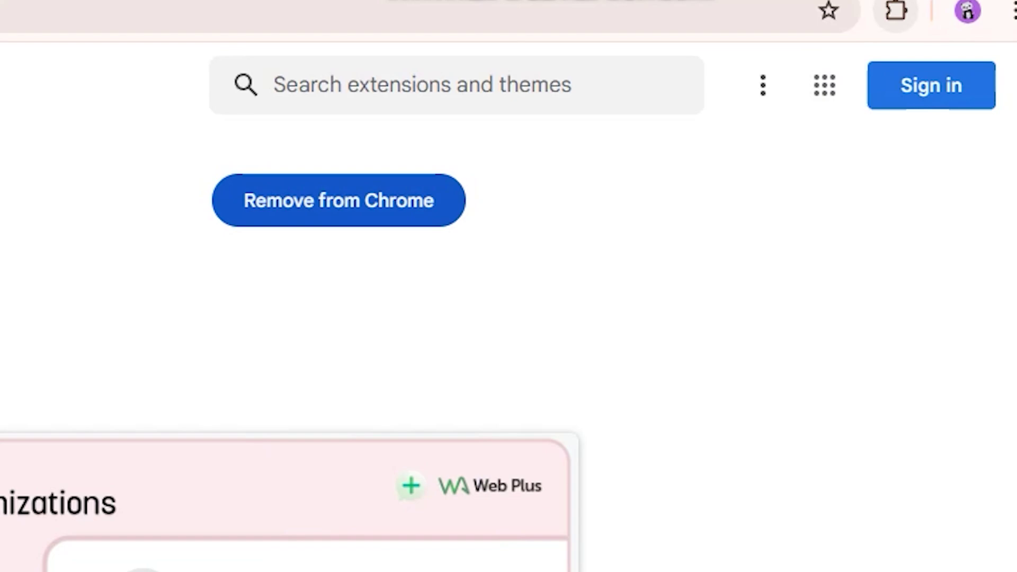
left_click(897, 10)
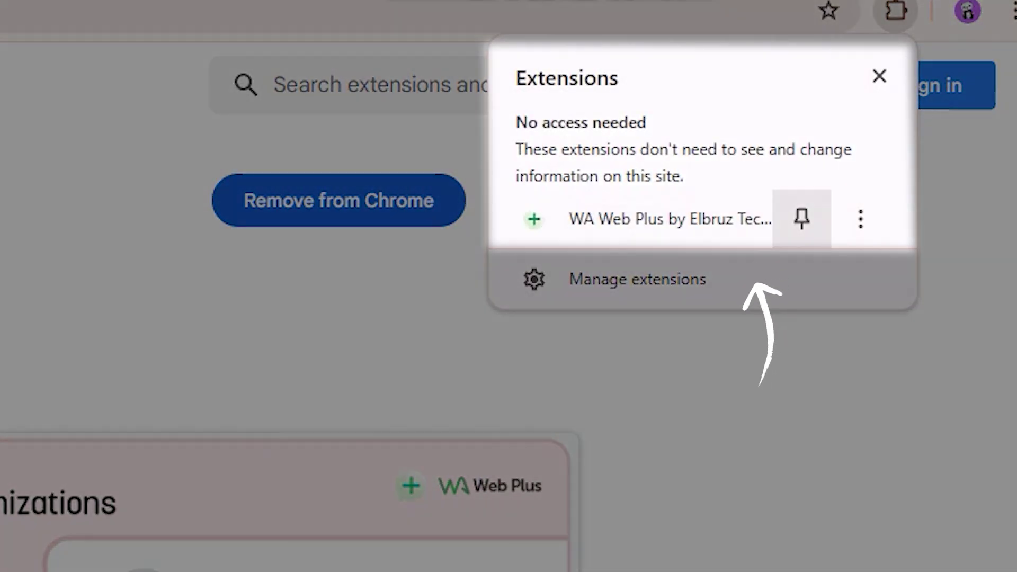
left_click(801, 218)
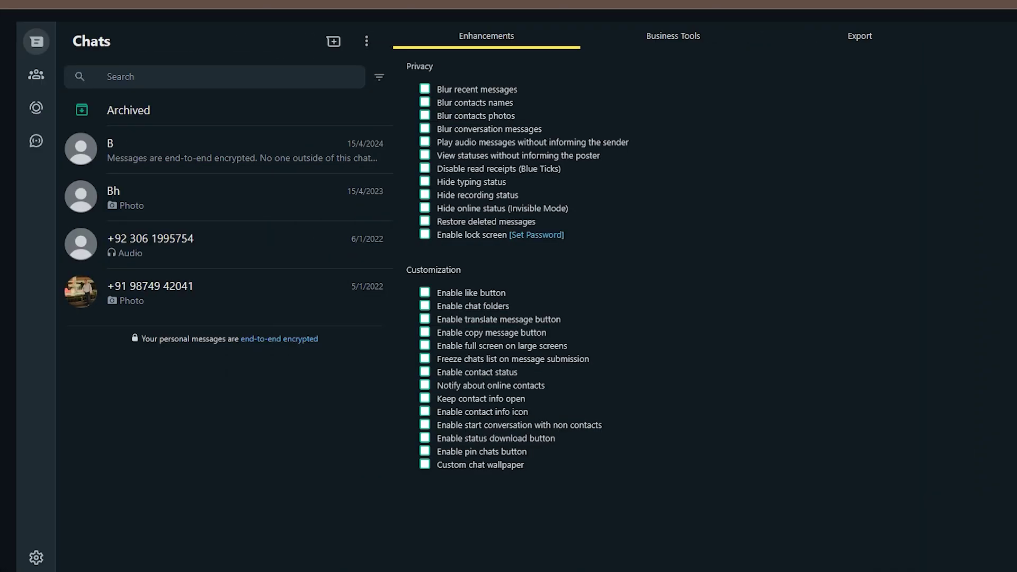
Step: Set WA Web Plus's privacy enhancements for blurring recent messages and enabling the lock screen
left_click(425, 89)
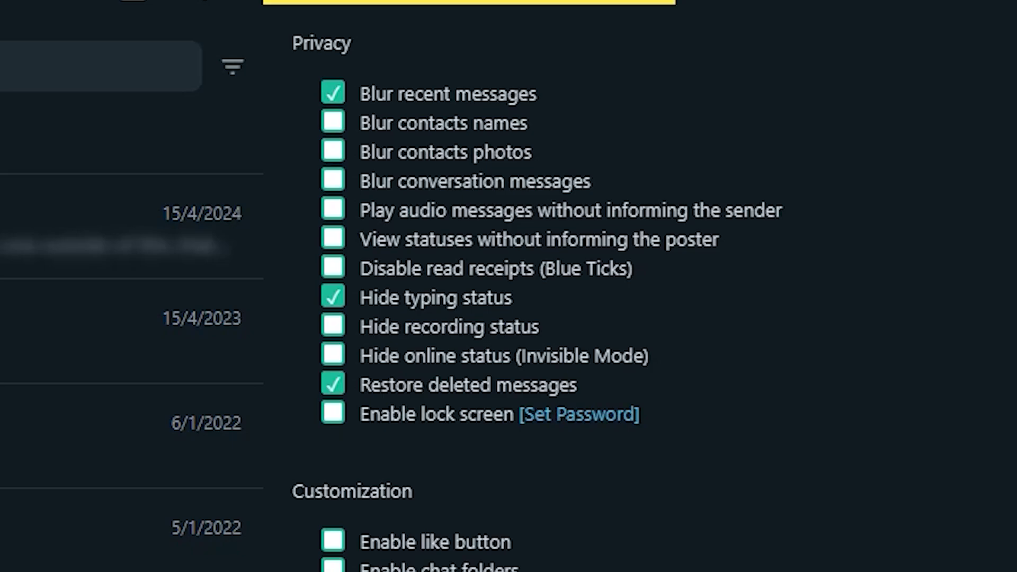
left_click(333, 412)
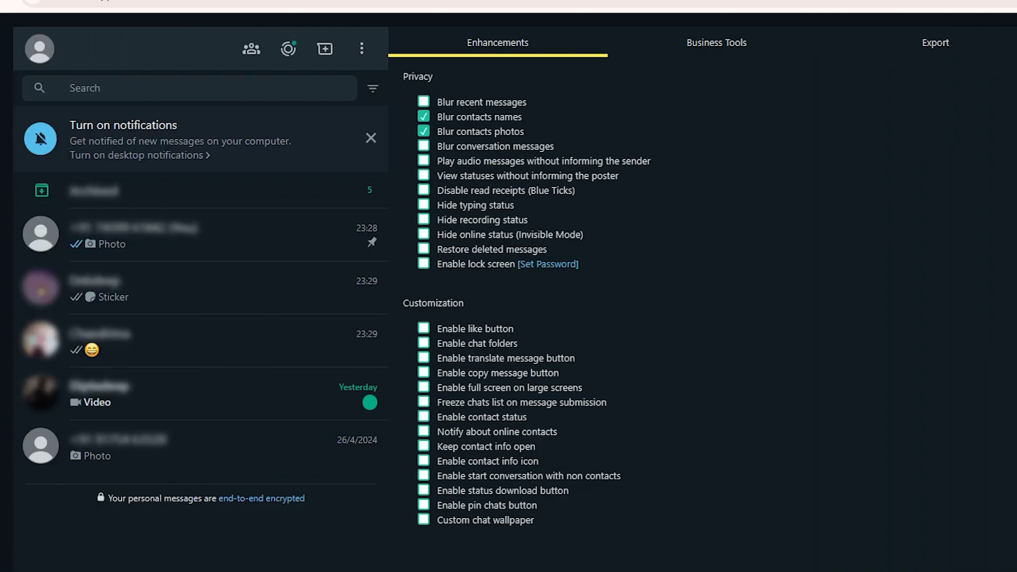
left_click(424, 102)
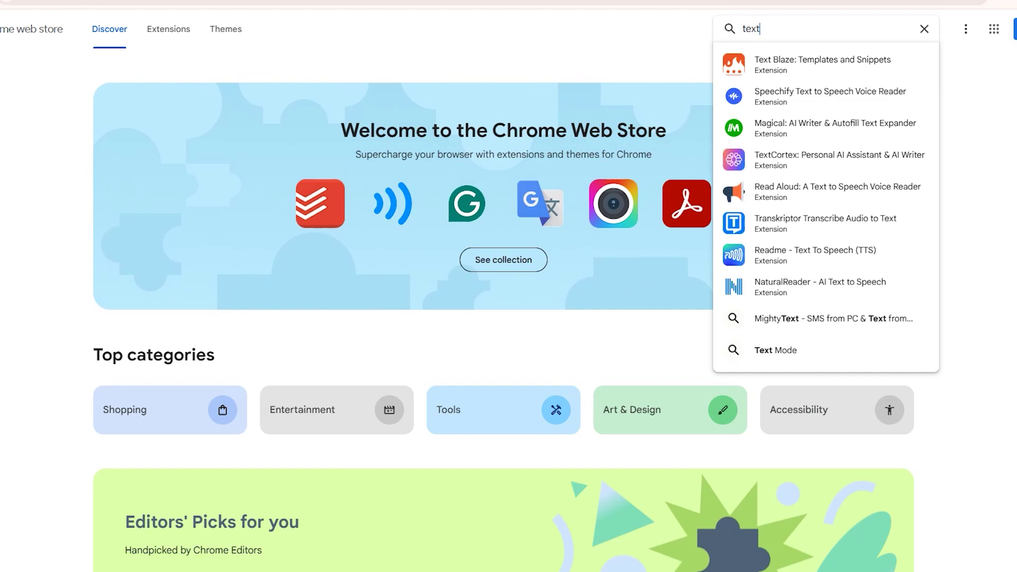
Step: Open the Text Blaze: Templates and Snippets listing from the store search for "text" and add it to Chrome
key("Down")
key("Return")
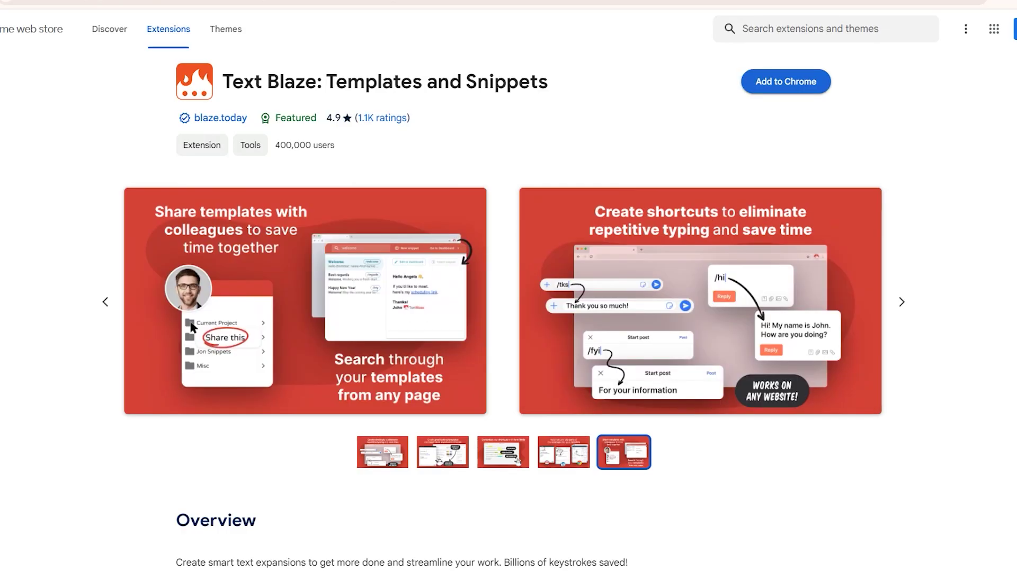
left_click(785, 81)
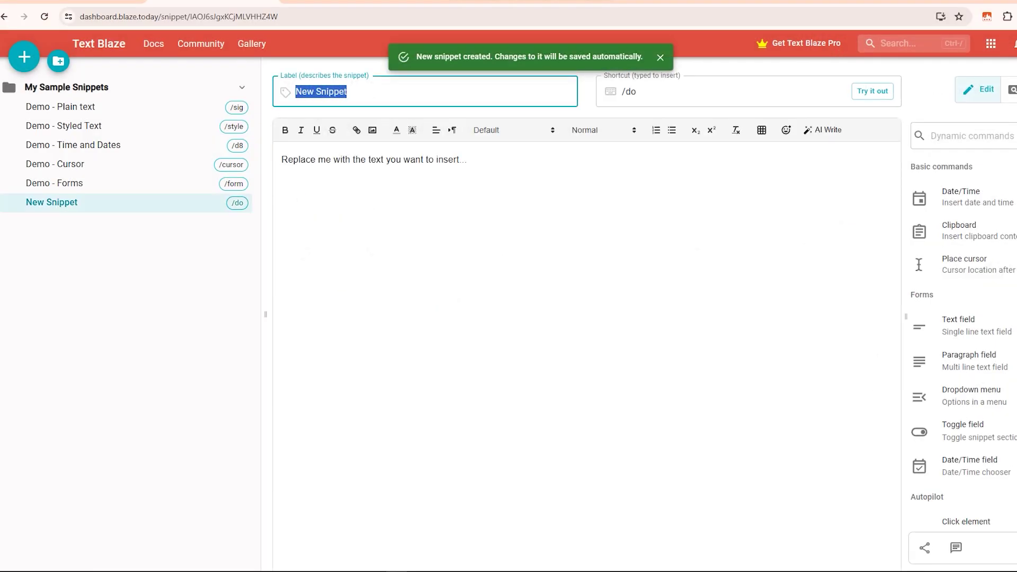
Step: Label the new Text Blaze snippet "Demo", give it the shortcut /demo and enter the text "This is a demo."
type("Demo")
key("Tab")
type("/d")
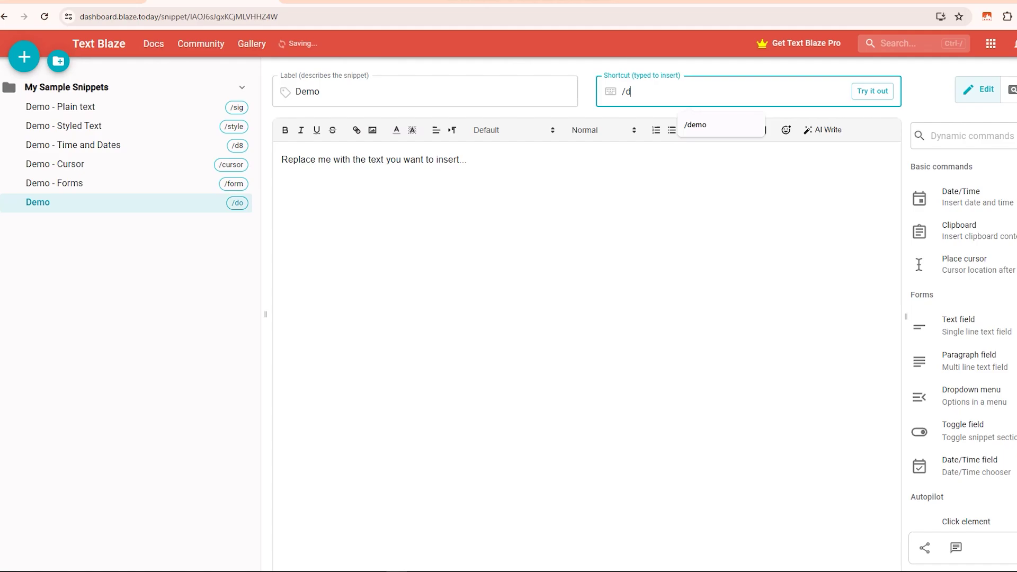
key("Tab")
type("This i")
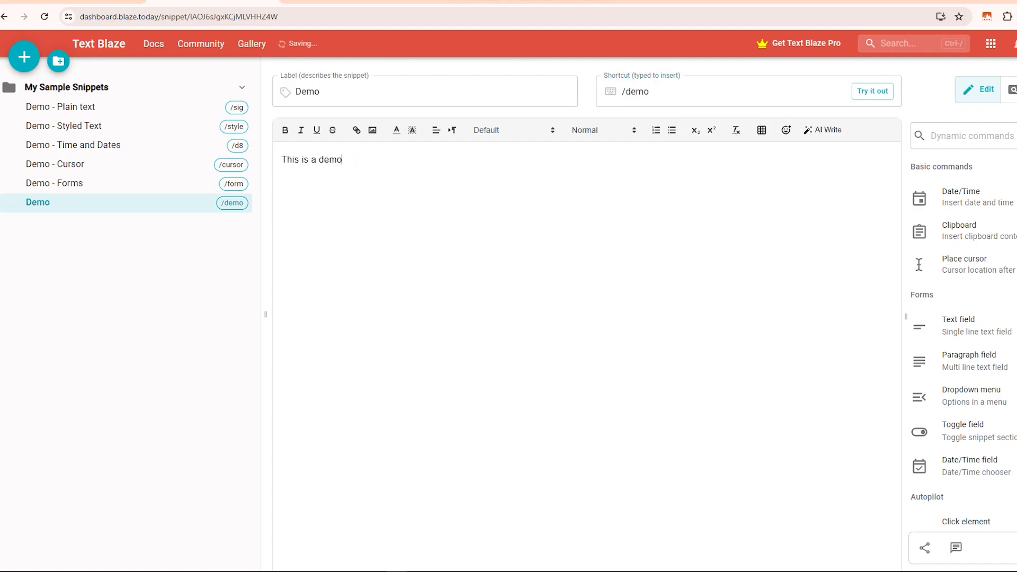
Step: Test the /demo shortcut in the snippet's try-out text box
left_click(872, 91)
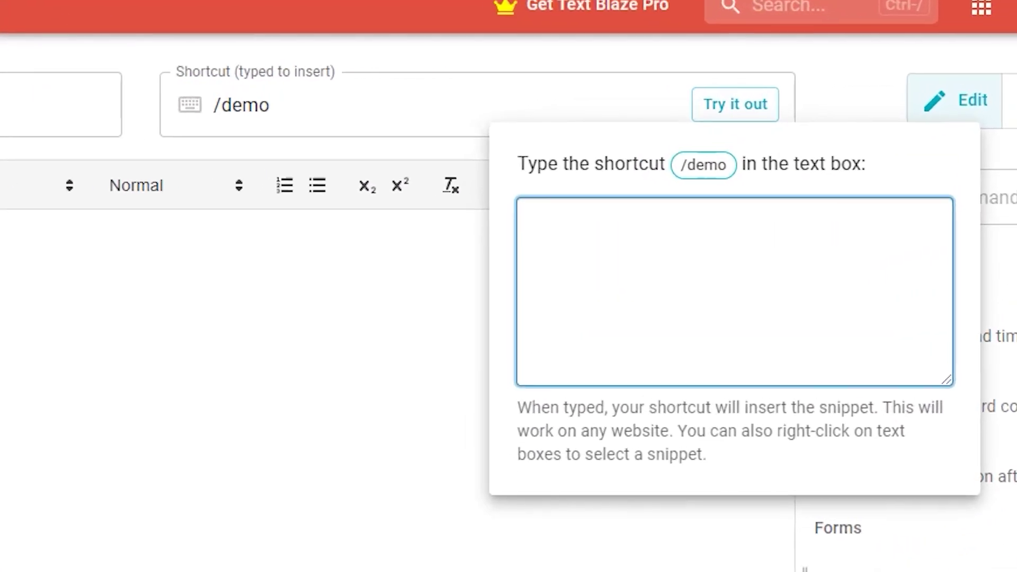
type("/demo")
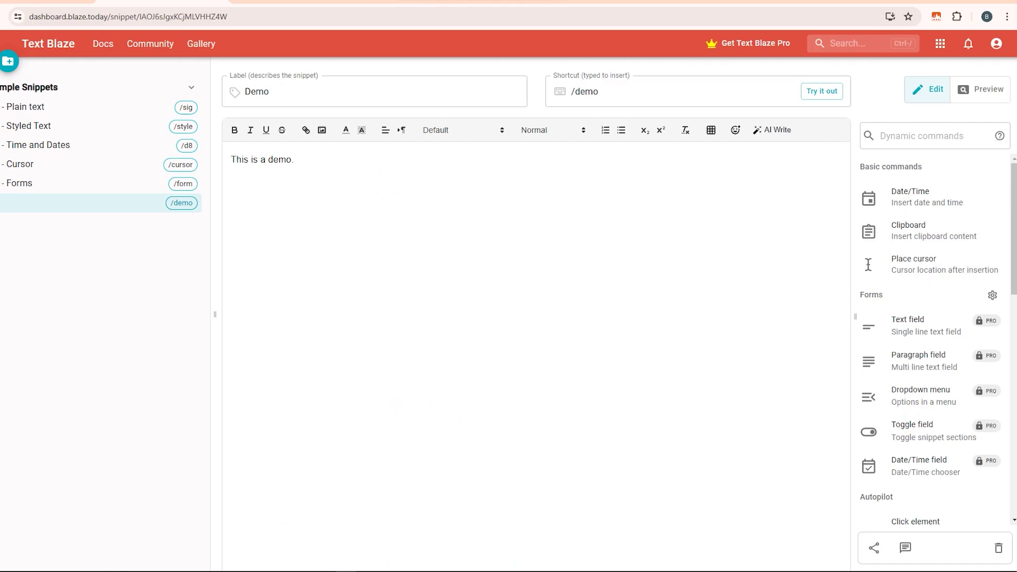
Step: Look through Text Blaze's dynamic commands and check the Pro plan's snippet limit on the pricing page
scroll(933, 318, "down", 7)
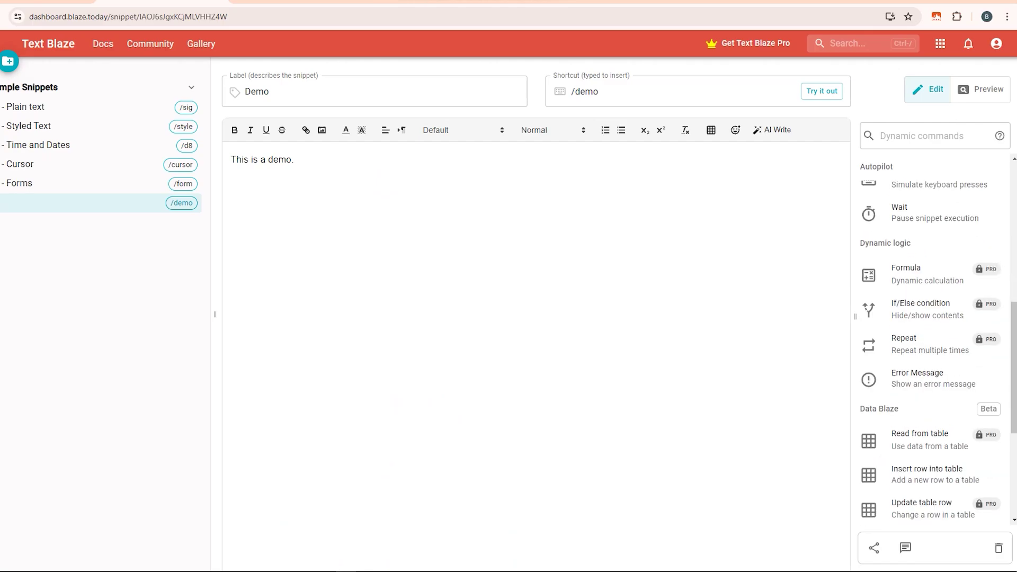
scroll(933, 318, "up", 8)
left_click(932, 265)
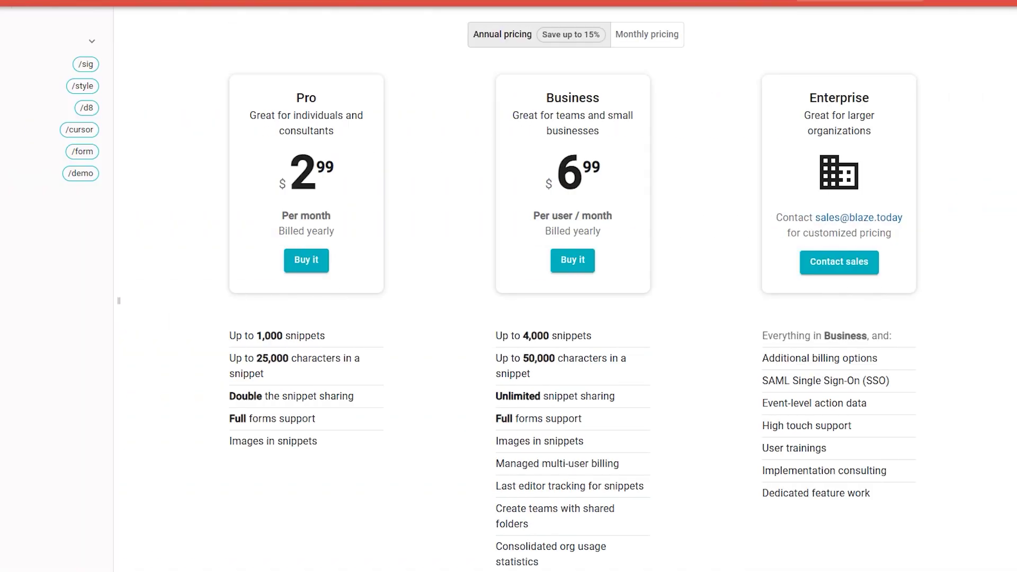
left_click_drag(229, 335, 299, 335)
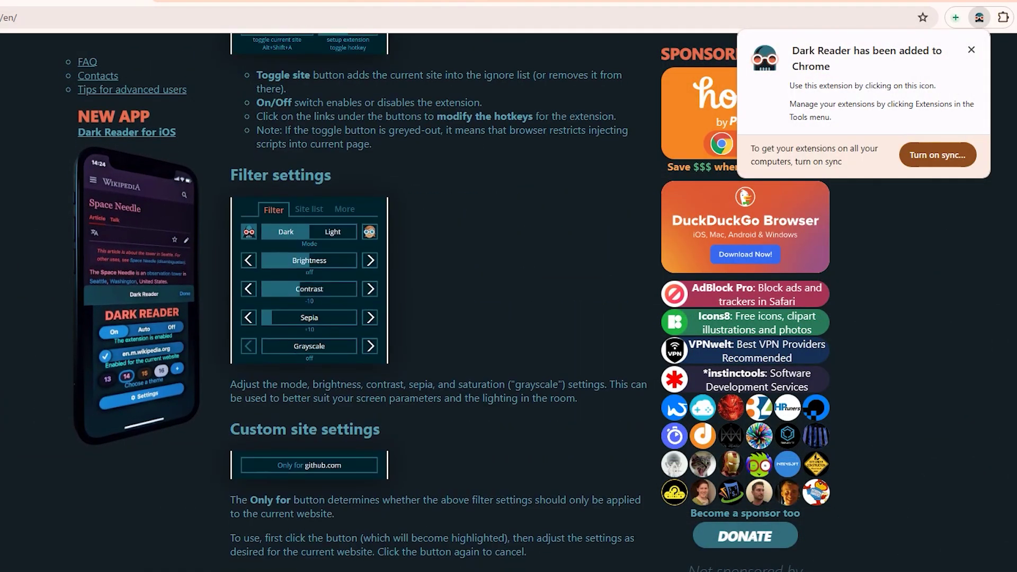
Step: Dismiss the Dark Reader installation notice and close the enlarged preview image on its store listing
scroll(435, 301, "up", 12)
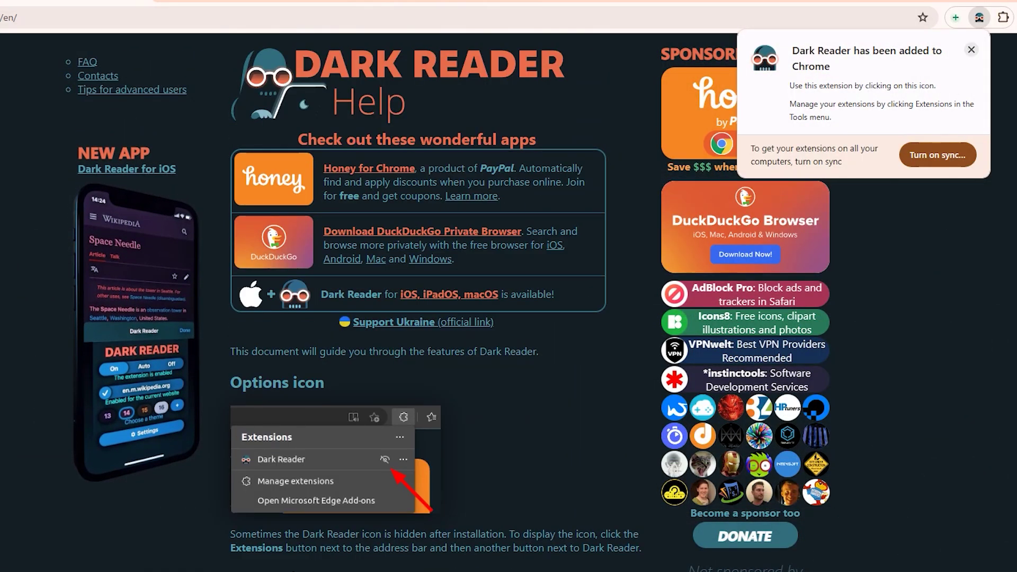
left_click(971, 49)
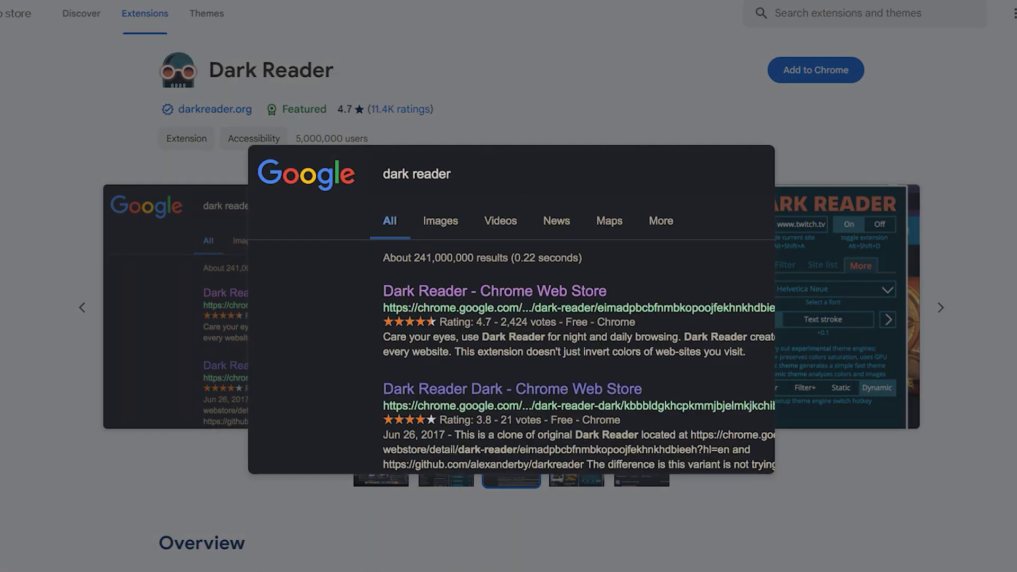
key("Escape")
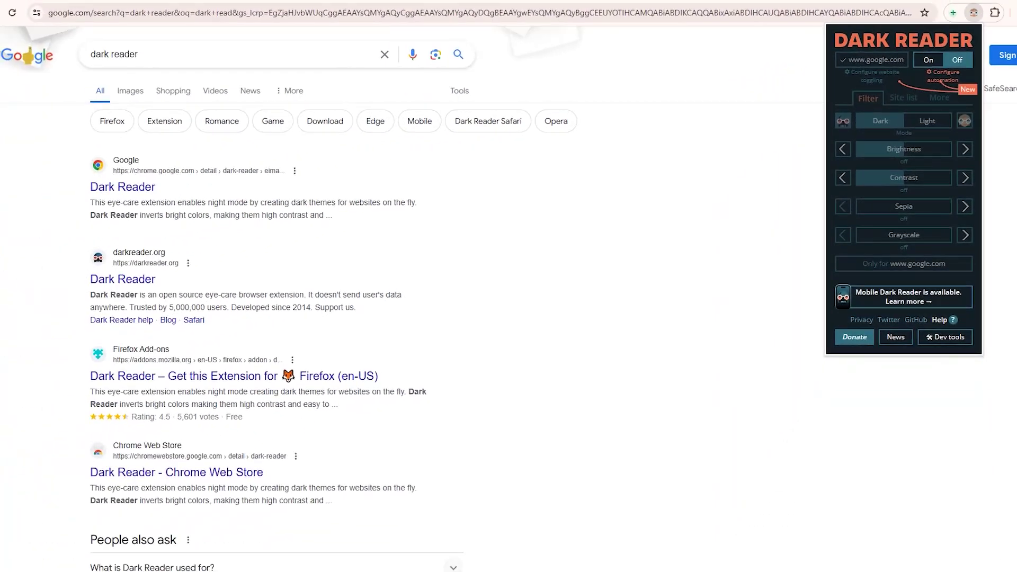
Step: Turn Dark Reader on, try its Light mode on the Google results page and switch back to Dark mode
key("alt+shift+d")
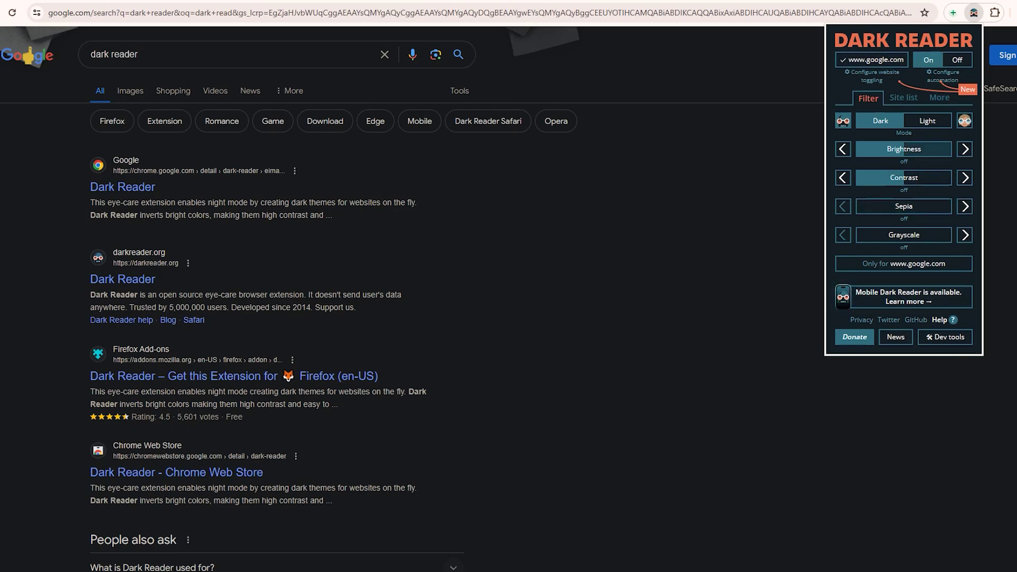
left_click(927, 120)
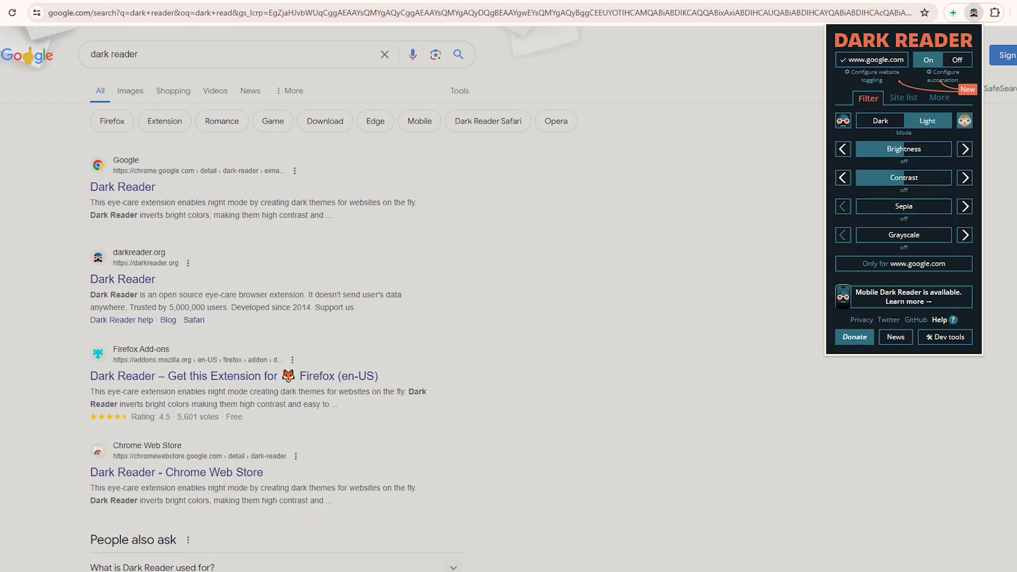
left_click(880, 120)
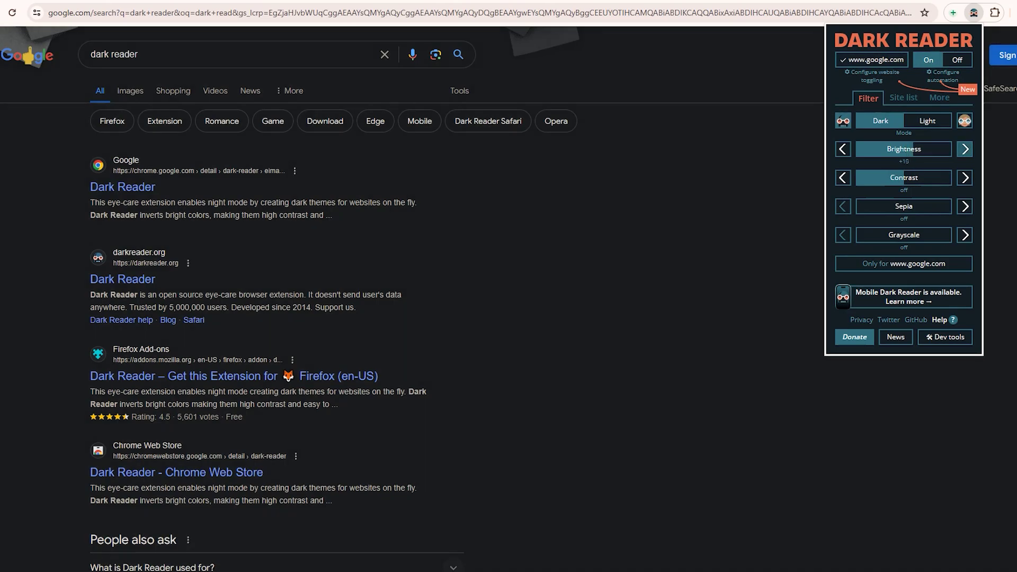
Step: Try a higher brightness in Dark Reader's filter settings and return it to off
left_click(964, 149)
left_click(842, 149)
left_click(842, 148)
left_click(842, 149)
left_click(842, 149)
Step: Try raising Dark Reader's contrast beyond +15 and return it to off
left_click(964, 178)
left_click(964, 177)
left_click(964, 177)
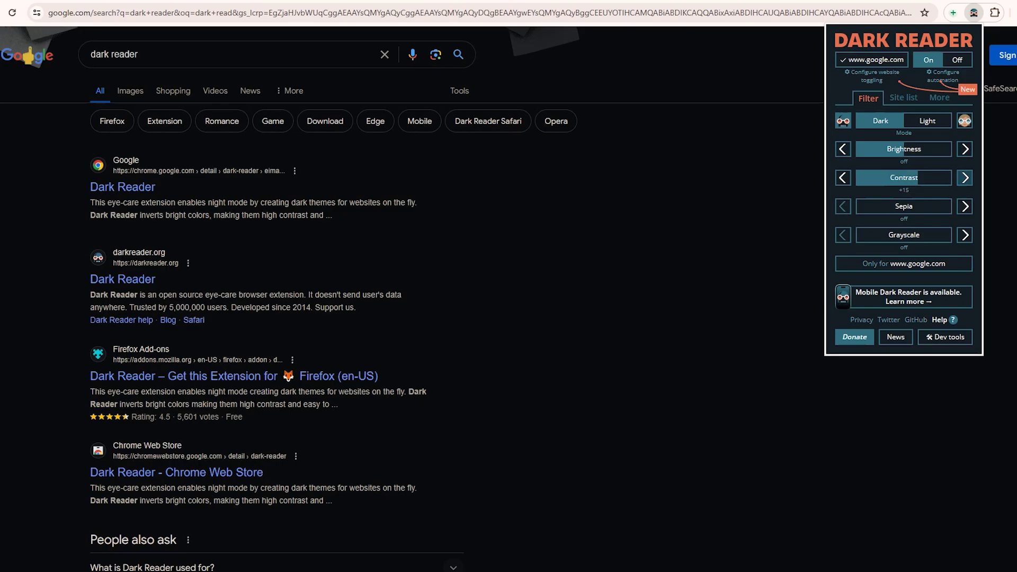
left_click(964, 177)
left_click(964, 177)
left_click(842, 177)
left_click(842, 178)
left_click(842, 177)
left_click(843, 177)
left_click(843, 177)
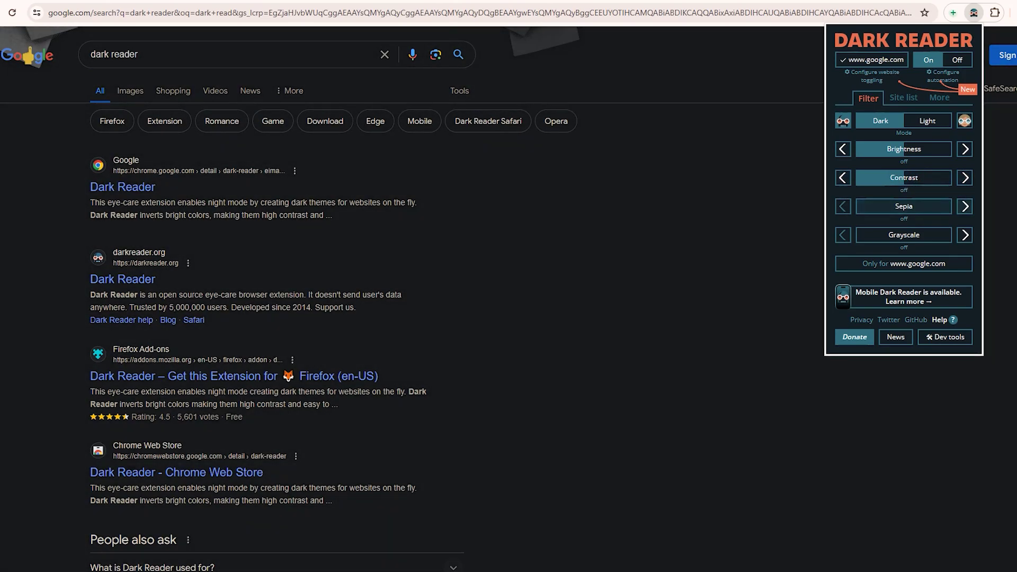
Step: Try raising Dark Reader's sepia by four increments and return it to off
left_click(964, 206)
left_click(964, 206)
left_click(964, 206)
left_click(964, 206)
left_click(842, 206)
left_click(842, 206)
left_click(843, 206)
left_click(842, 206)
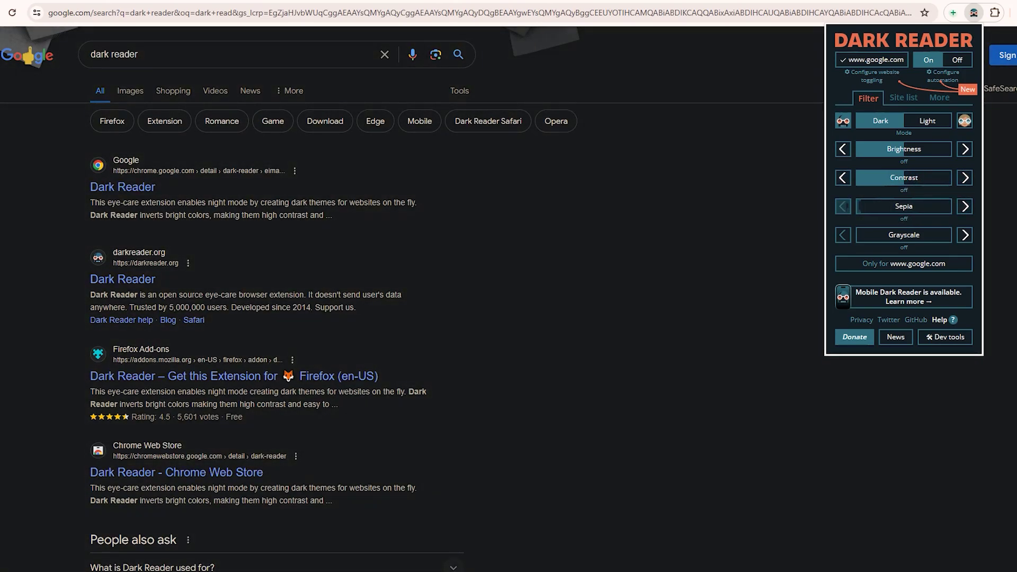
Step: Raise Dark Reader's grayscale filter by eight increments
left_click(964, 235)
left_click(965, 235)
left_click(964, 235)
left_click(964, 235)
left_click(964, 234)
left_click(964, 235)
left_click(964, 235)
left_click(964, 235)
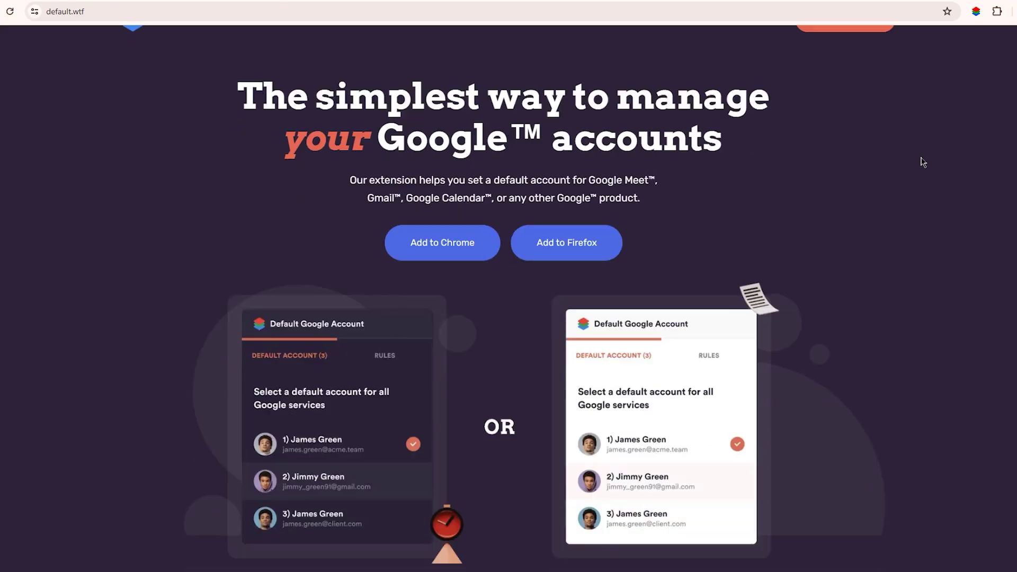
Step: Look through the Default Account website's feature descriptions and highlight the intro text about setting a default account for Google products
scroll(922, 162, "down", 10)
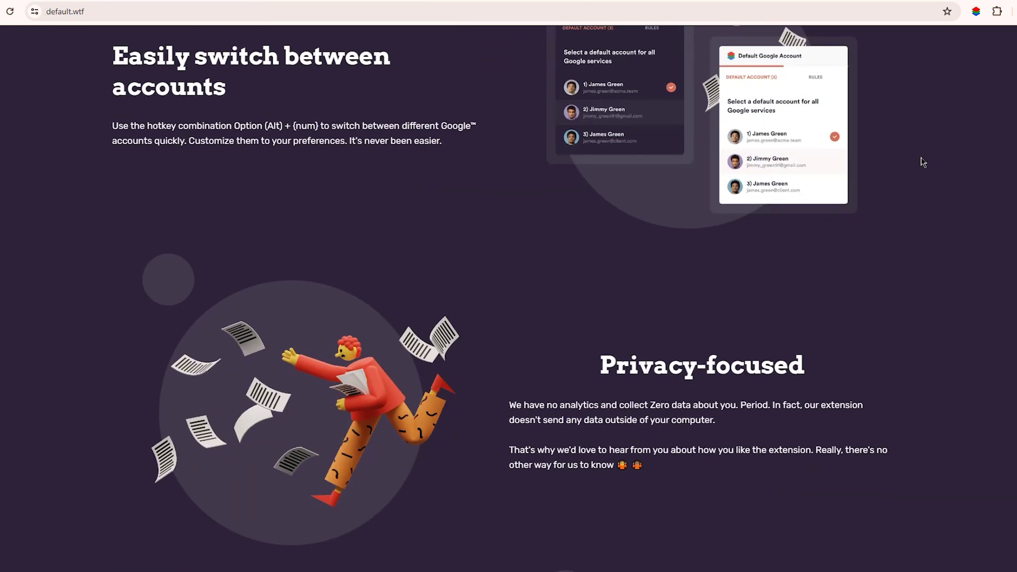
scroll(923, 162, "down", 10)
scroll(922, 162, "up", 15)
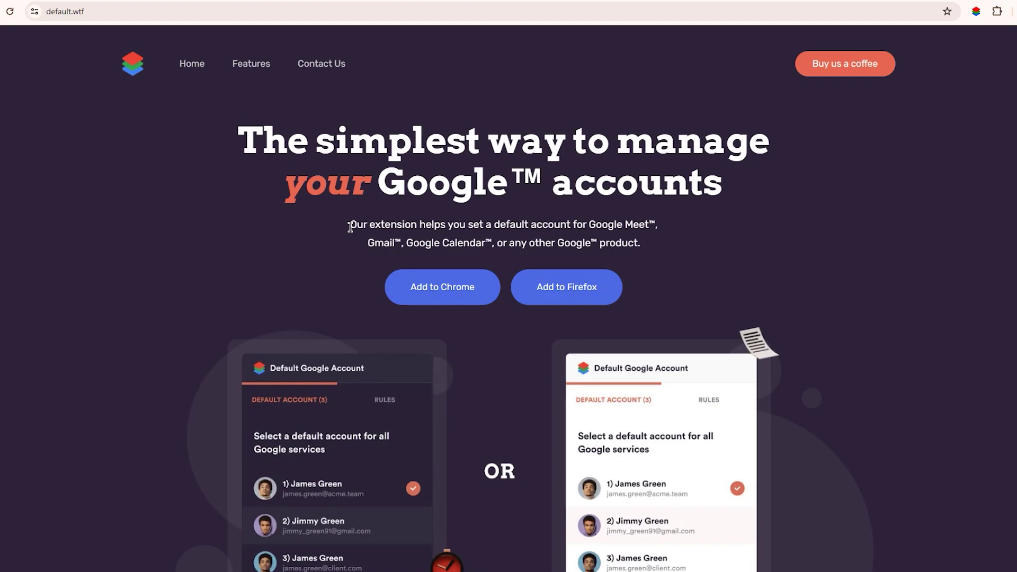
left_click_drag(348, 225, 645, 247)
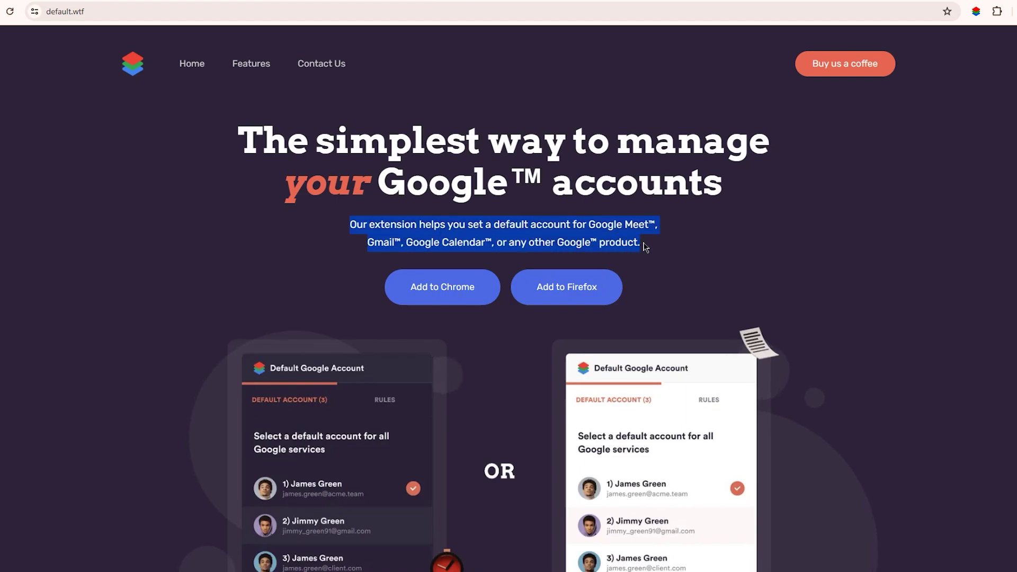
left_click(714, 247)
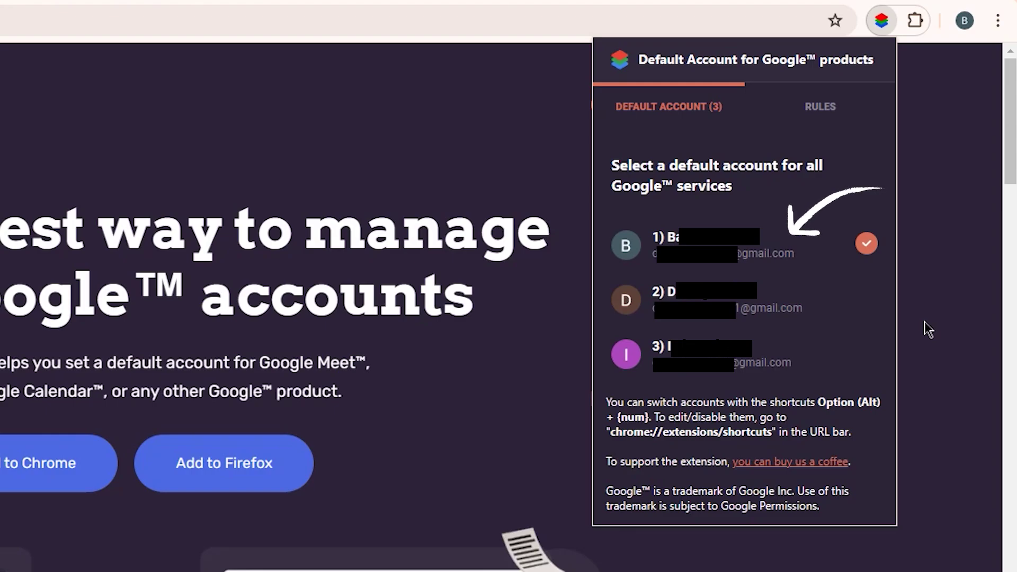
Step: Add a rule that makes the third Google account the default for the Calendar service
left_click(821, 108)
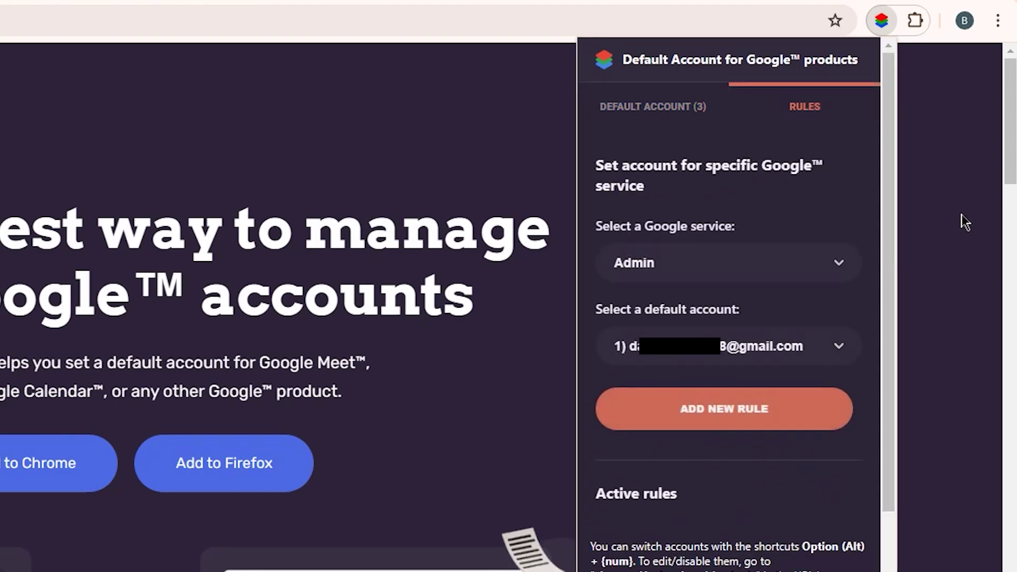
left_click(836, 265)
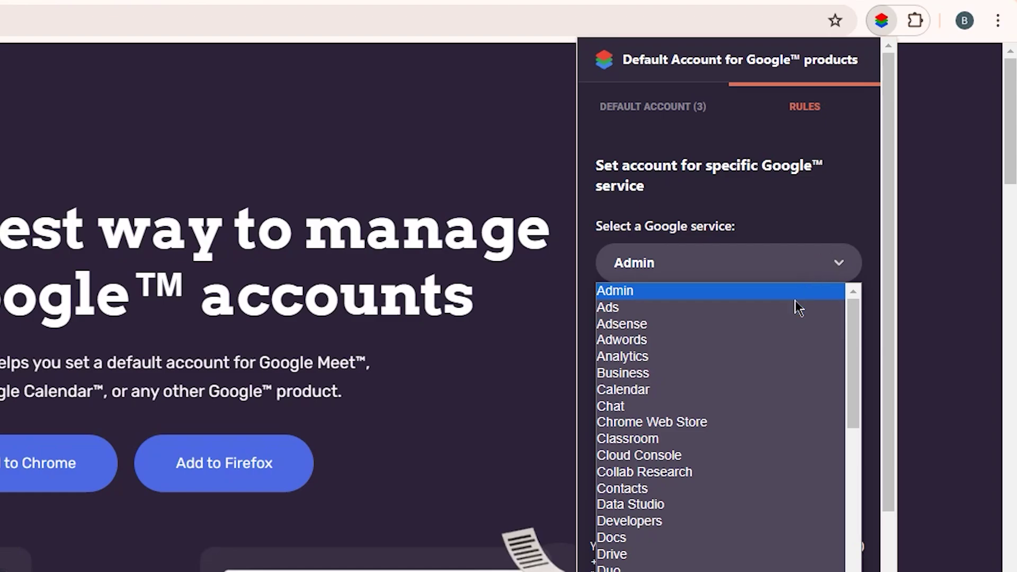
left_click(756, 389)
left_click(757, 347)
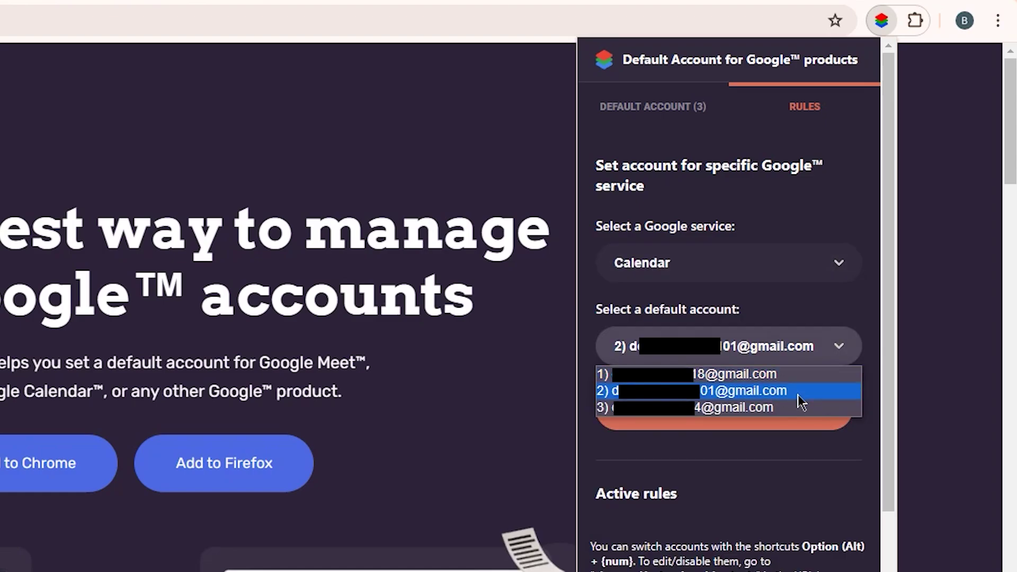
left_click(790, 409)
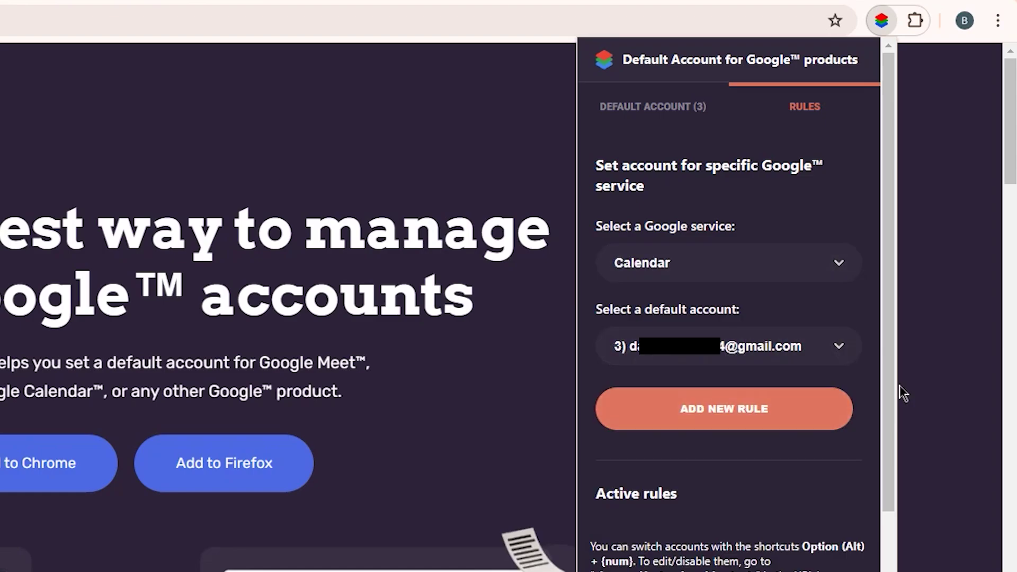
left_click(745, 408)
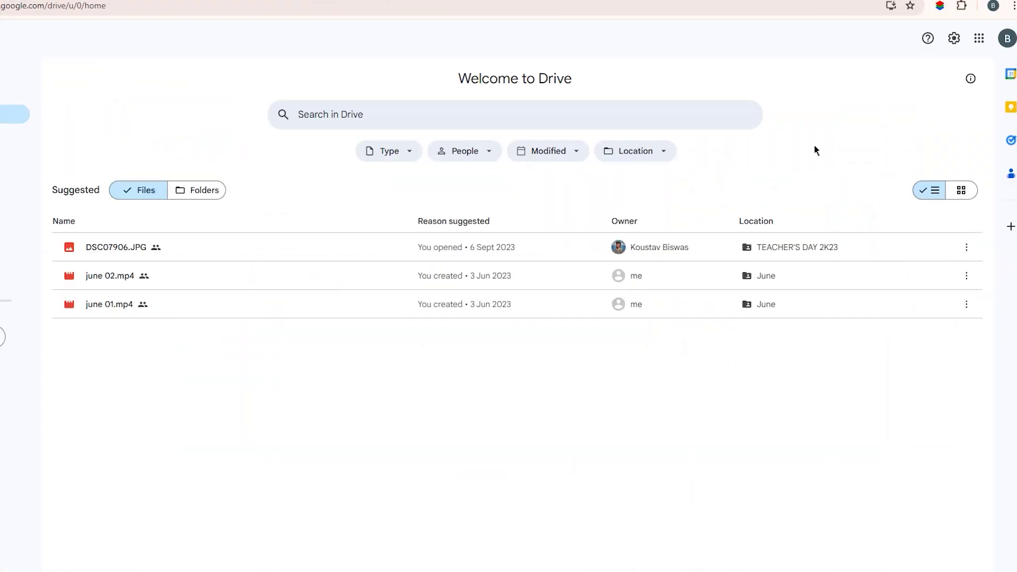
Step: Check which accounts Google Drive and Calendar open with, and look over the Default Account extension's store listing and website
left_click(1007, 42)
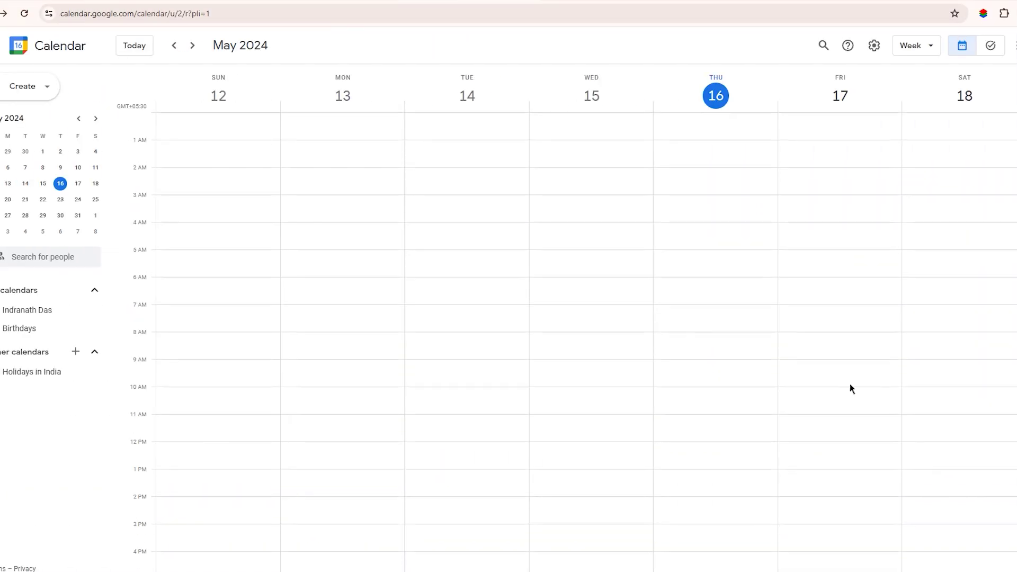
left_click(1014, 45)
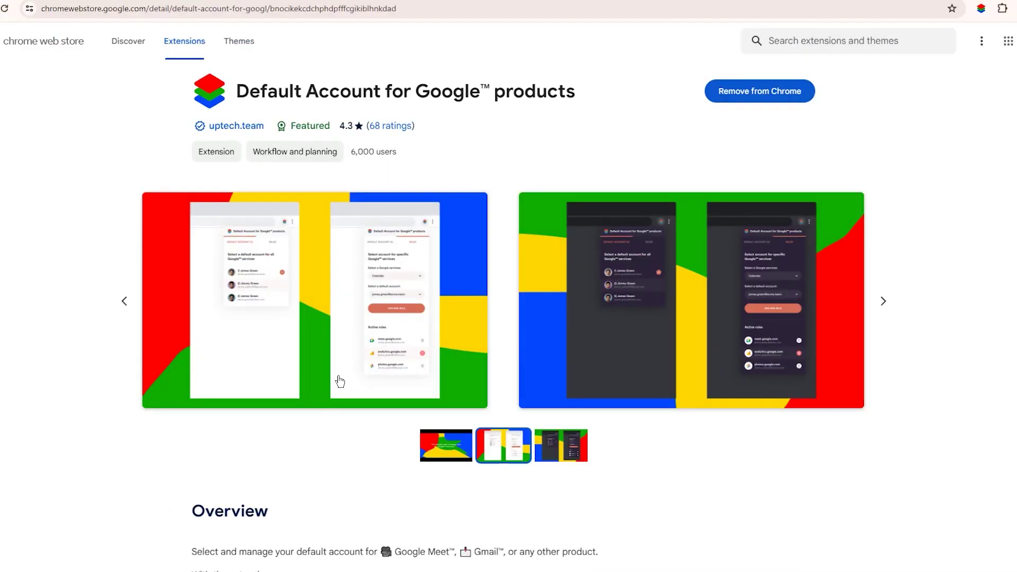
left_click(339, 377)
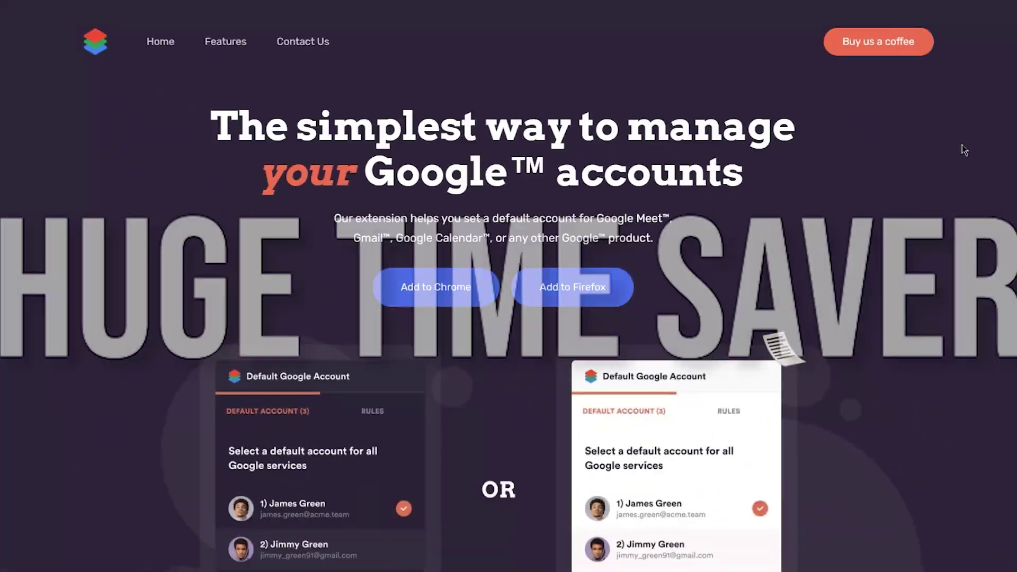
scroll(962, 145, "down", 20)
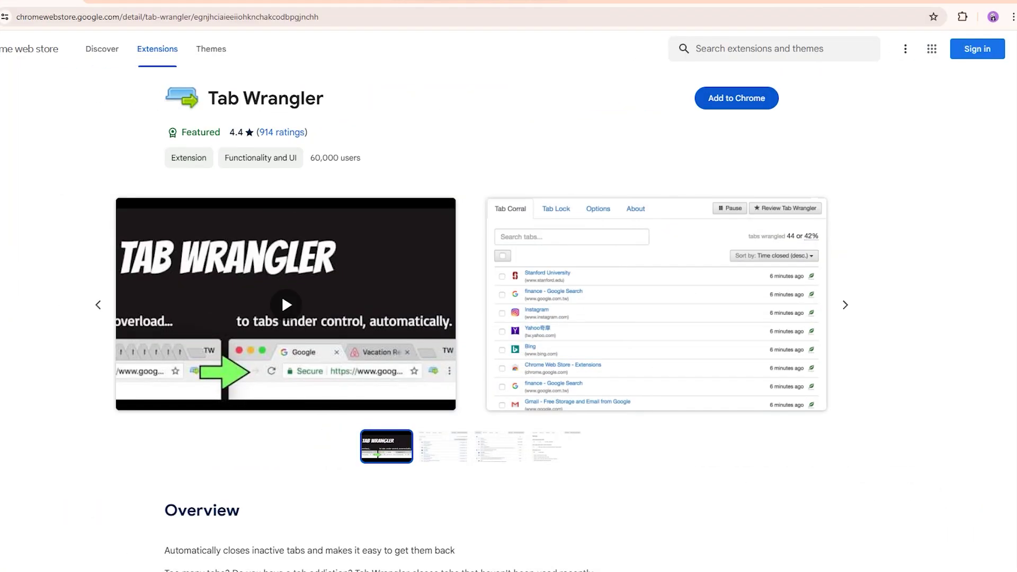
Step: Look through Tab Wrangler's store previews and view the sort options for its list of closed tabs
left_click(844, 305)
left_click(845, 305)
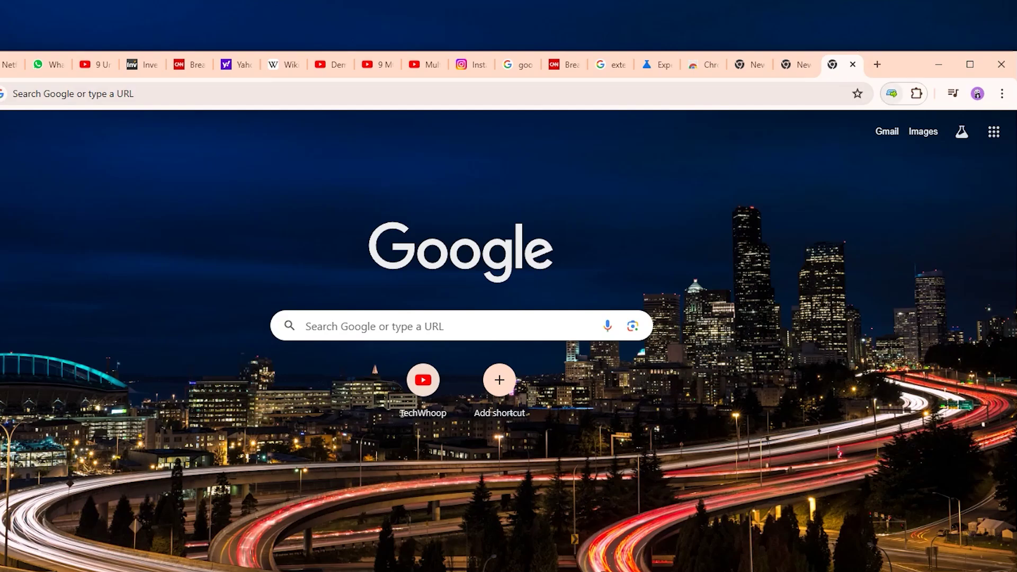
left_click(891, 93)
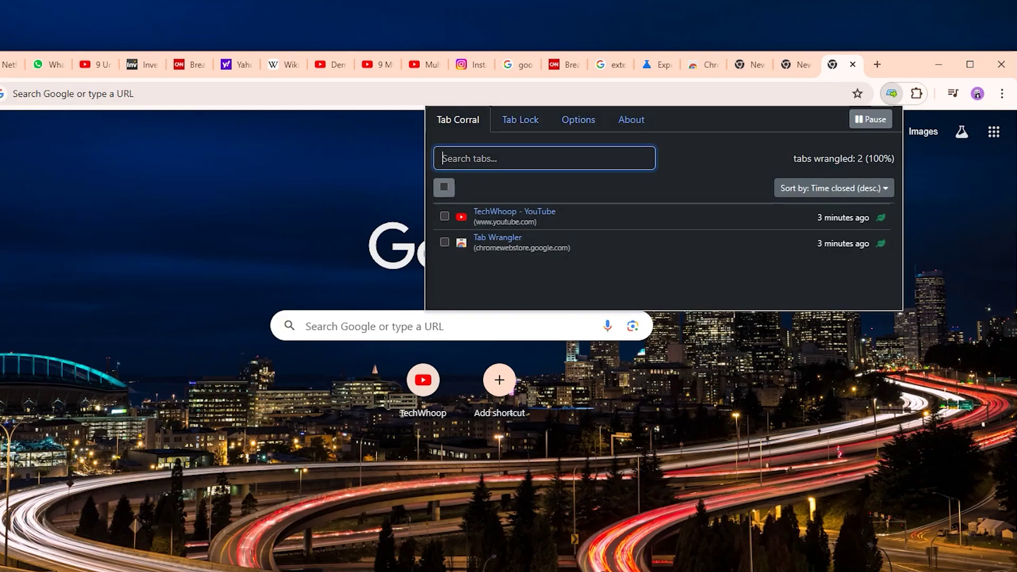
left_click(834, 188)
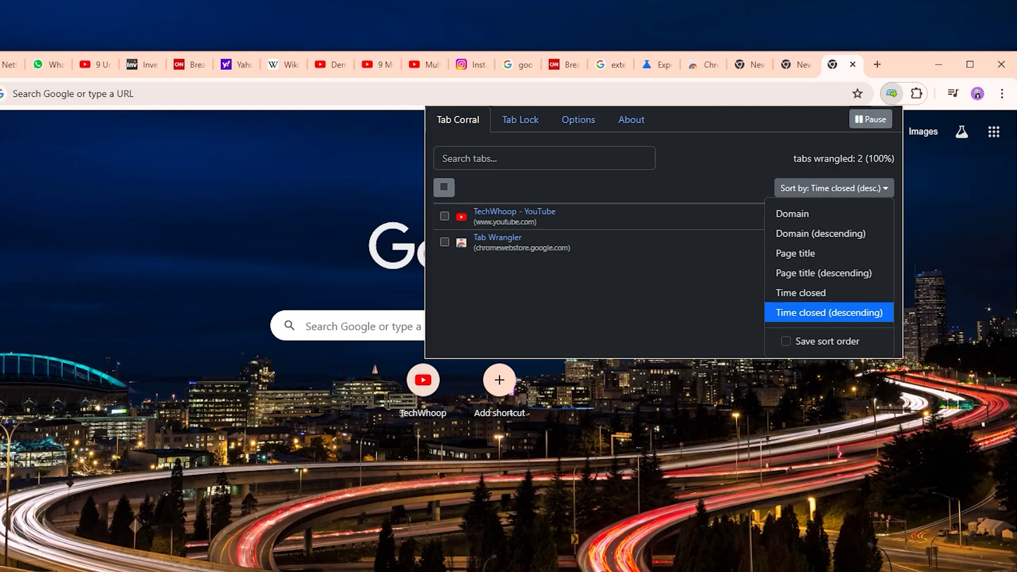
left_click(833, 188)
Step: Set Tab Wrangler to close inactive tabs after 30 seconds
left_click(577, 119)
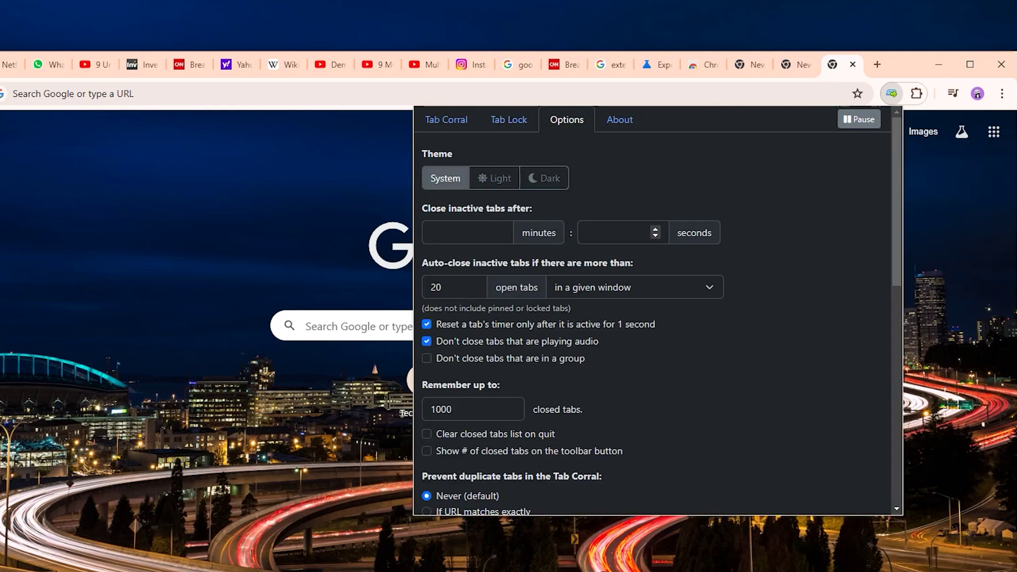
left_click(655, 230)
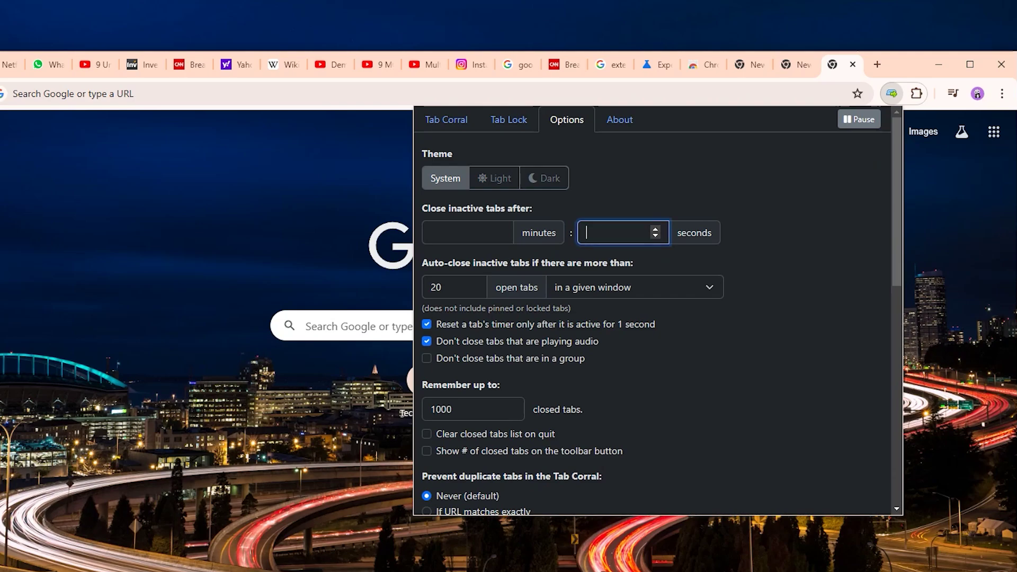
type("30")
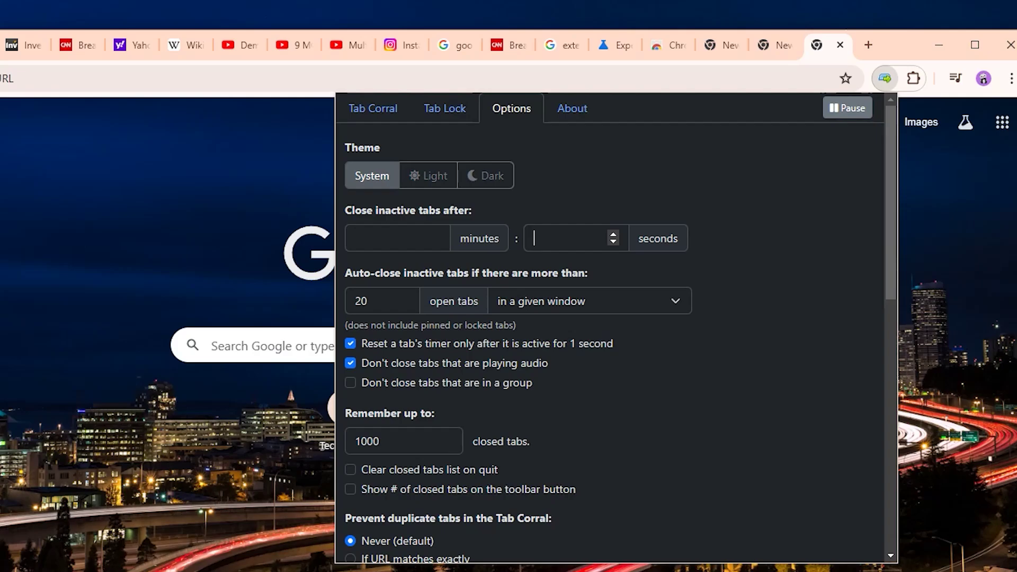
left_click(567, 238)
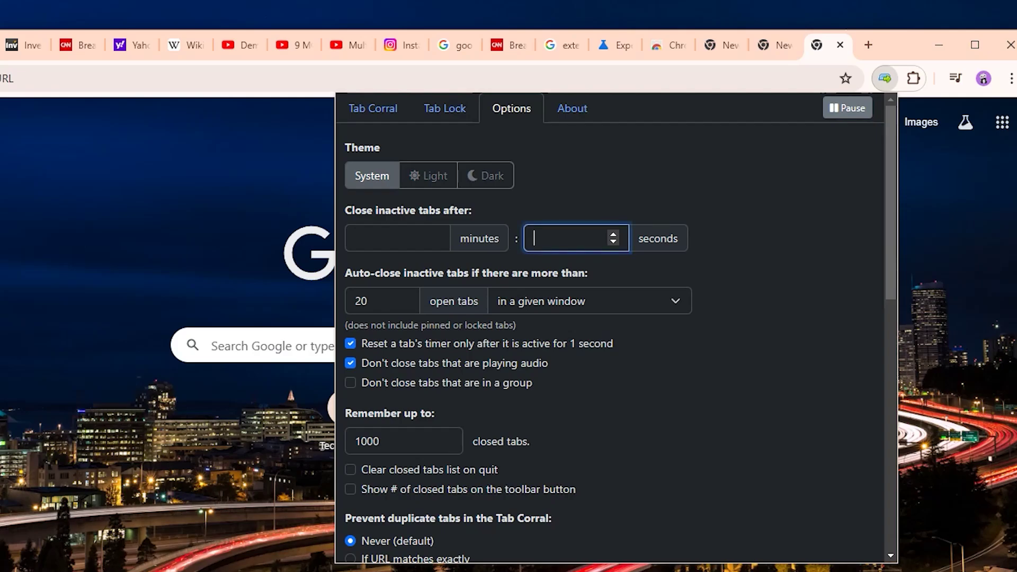
type("30")
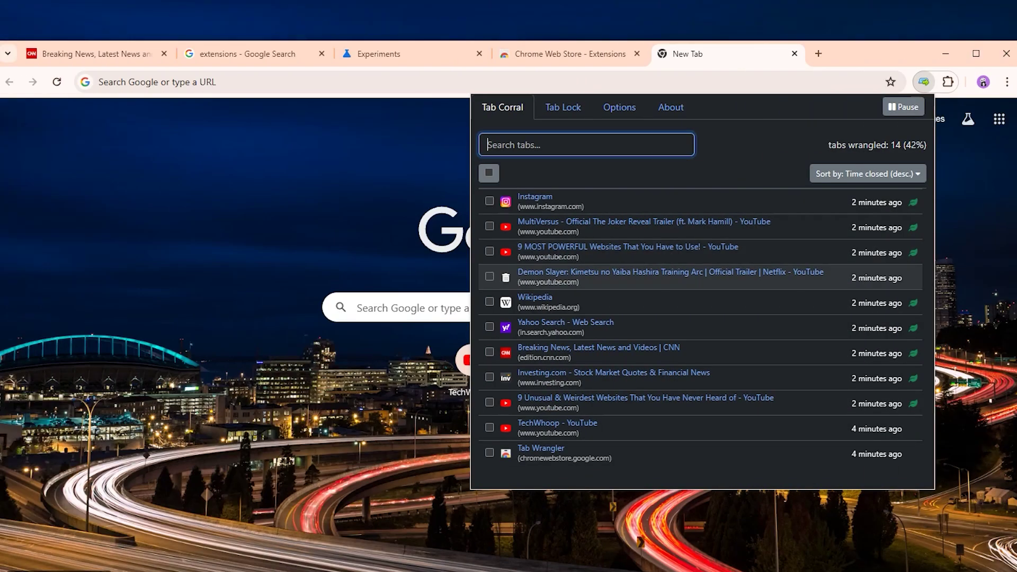
Step: Restore the closed CNN tab from the Tab Corral and look through the reopened page
left_click(490, 352)
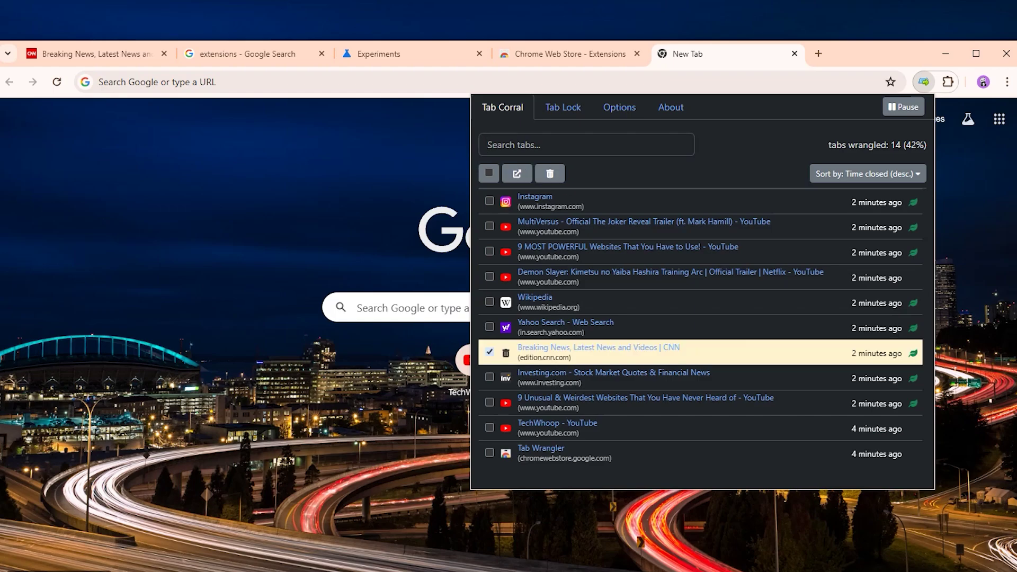
left_click(517, 173)
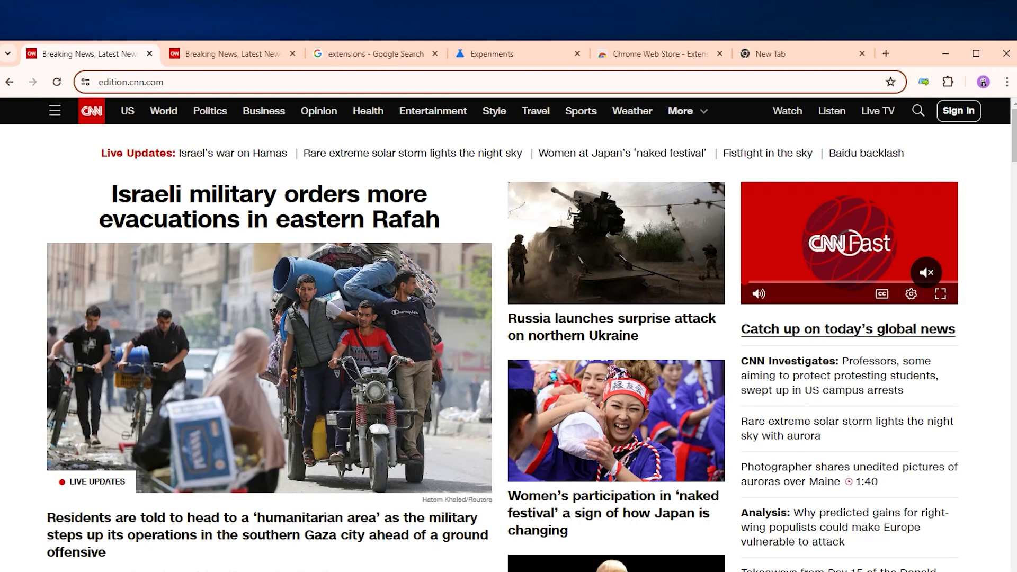
scroll(509, 344, "down", 10)
scroll(509, 345, "down", 5)
scroll(508, 344, "up", 15)
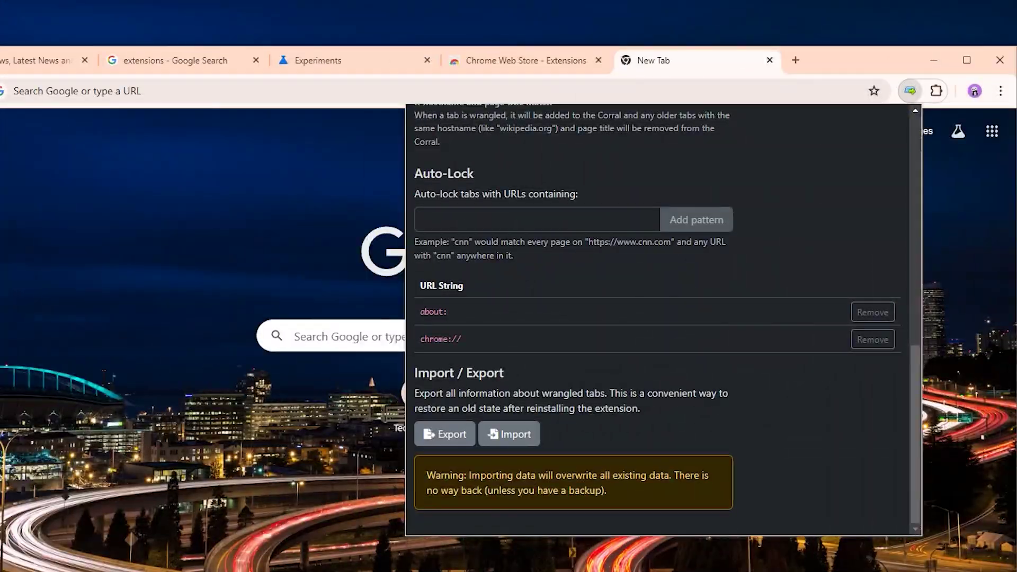
Step: Review Tab Wrangler's options and Tab Lock list, and mark the CNN entry in the Tab Corral
scroll(662, 318, "up", 10)
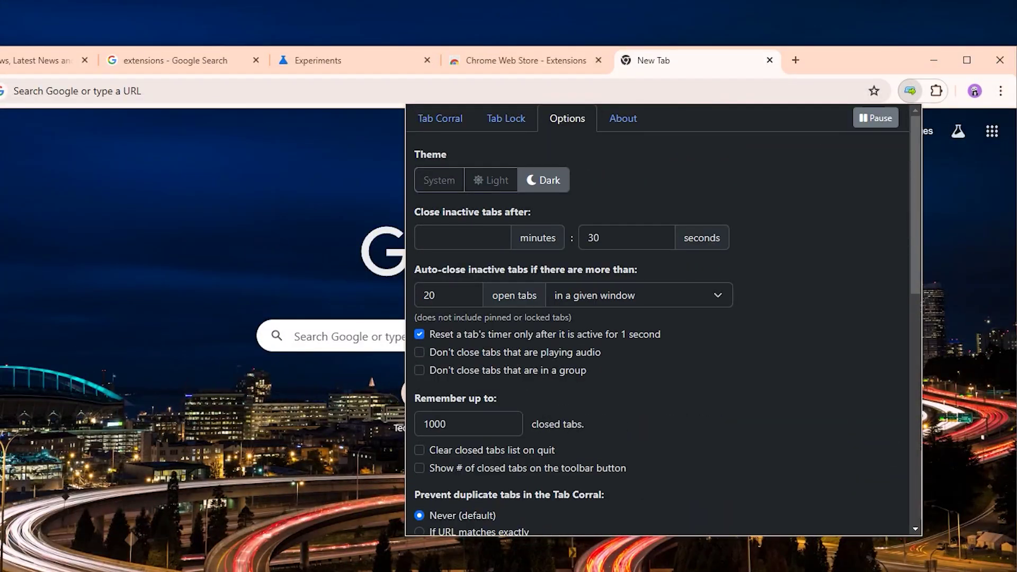
left_click(505, 118)
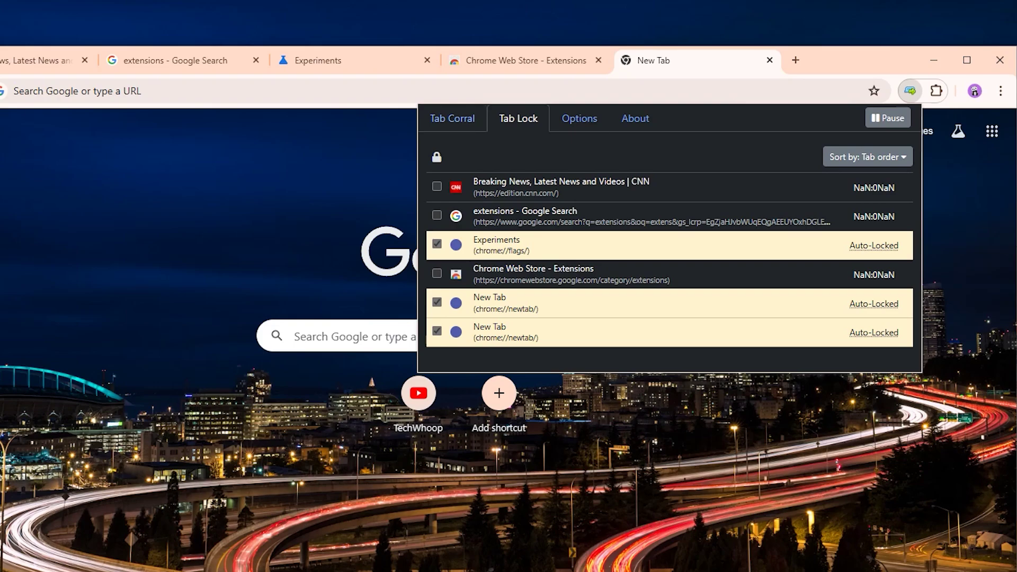
left_click(452, 118)
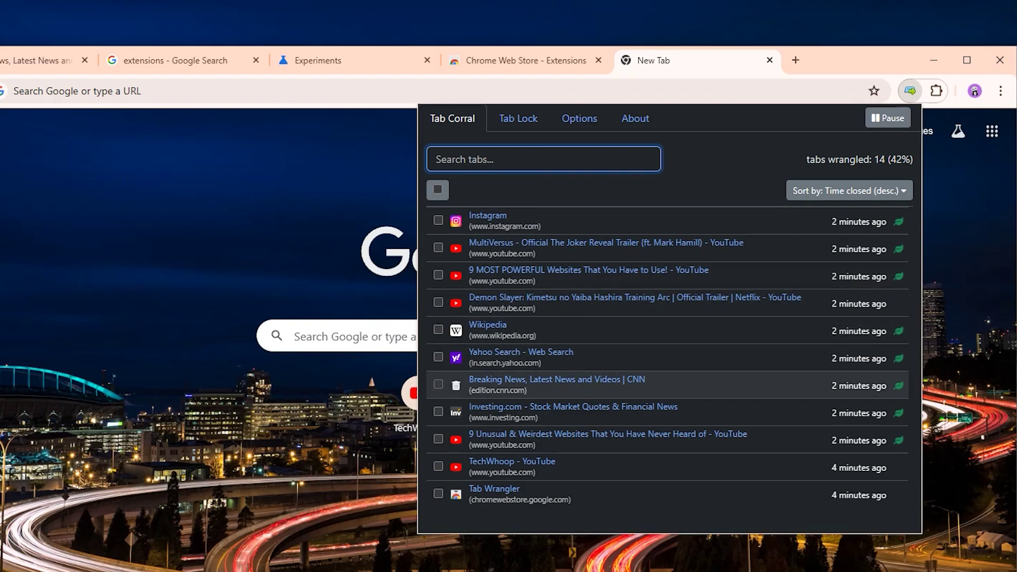
left_click(438, 384)
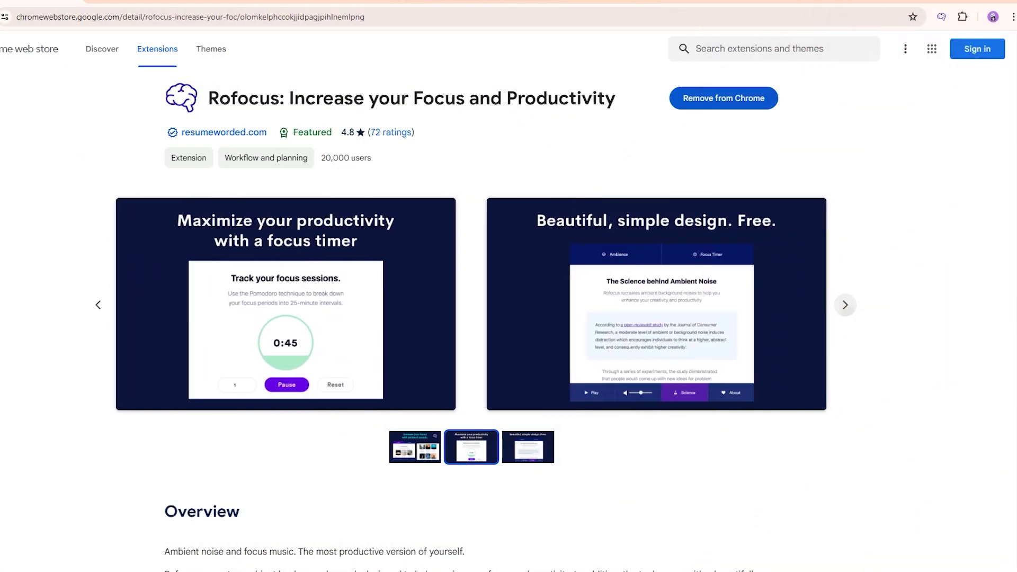
Step: Look through Rofocus's store preview images, enlarge the ambient sounds preview and close it
left_click(845, 305)
left_click(845, 304)
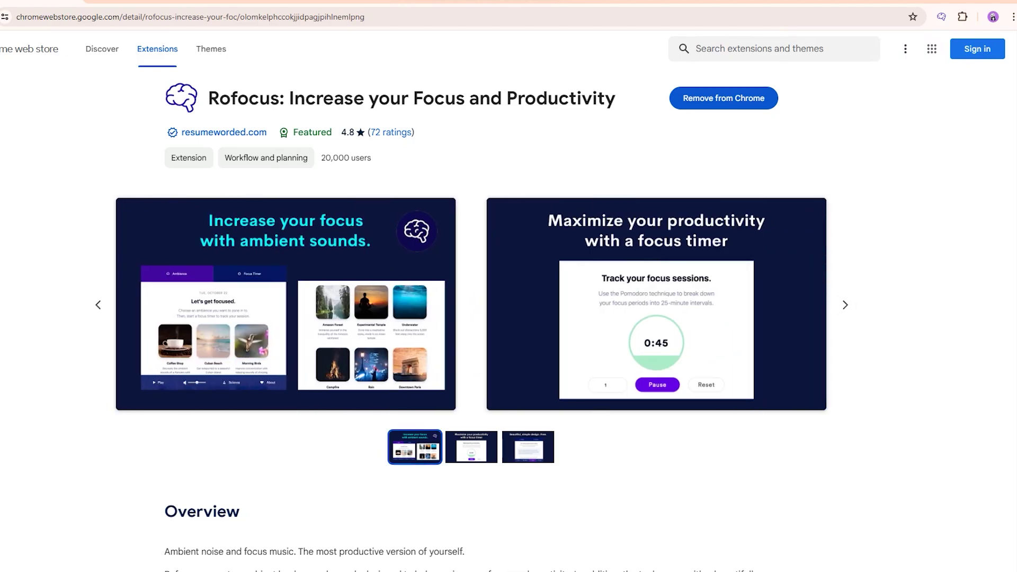
left_click(286, 303)
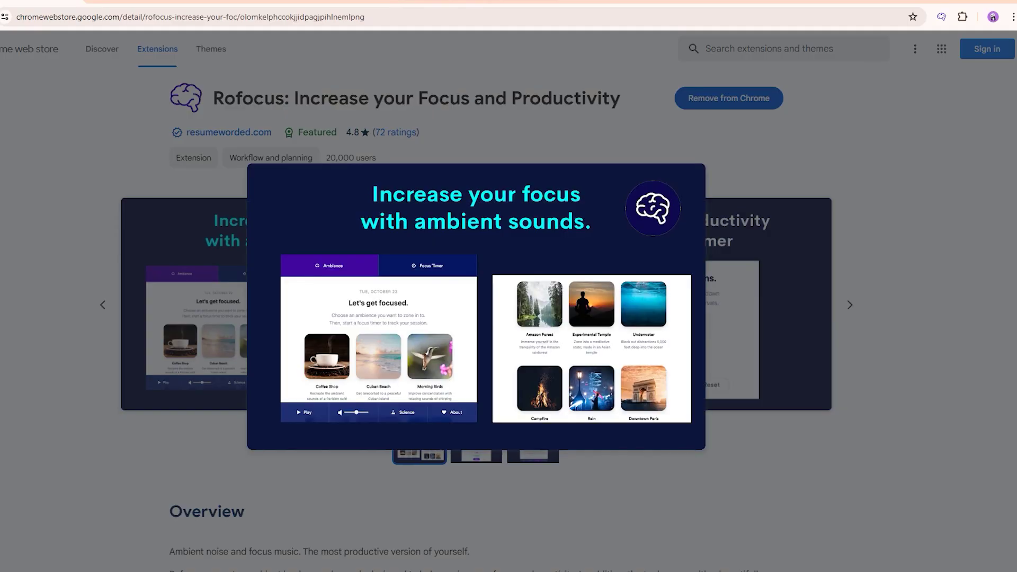
key("Escape")
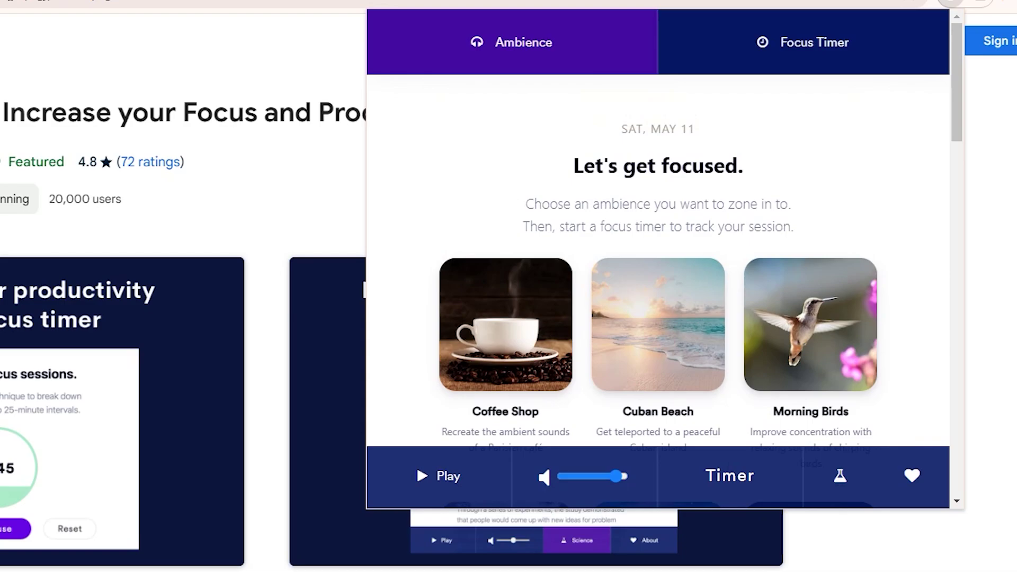
Step: Browse the Rofocus ambience sounds from Coffee Shop through the winds, and look over the Focus Timer options
scroll(658, 260, "down", 3)
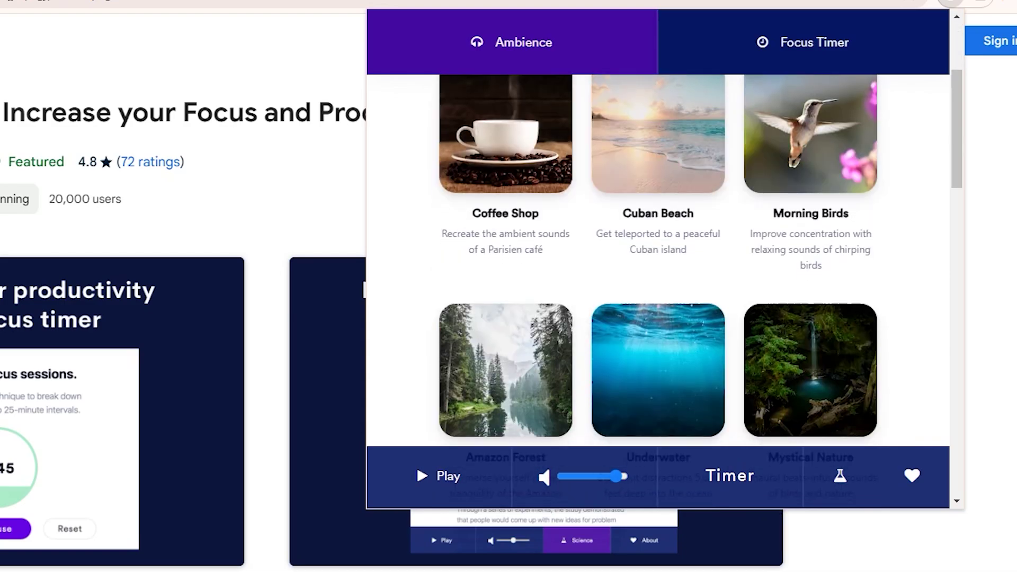
scroll(658, 259, "down", 3)
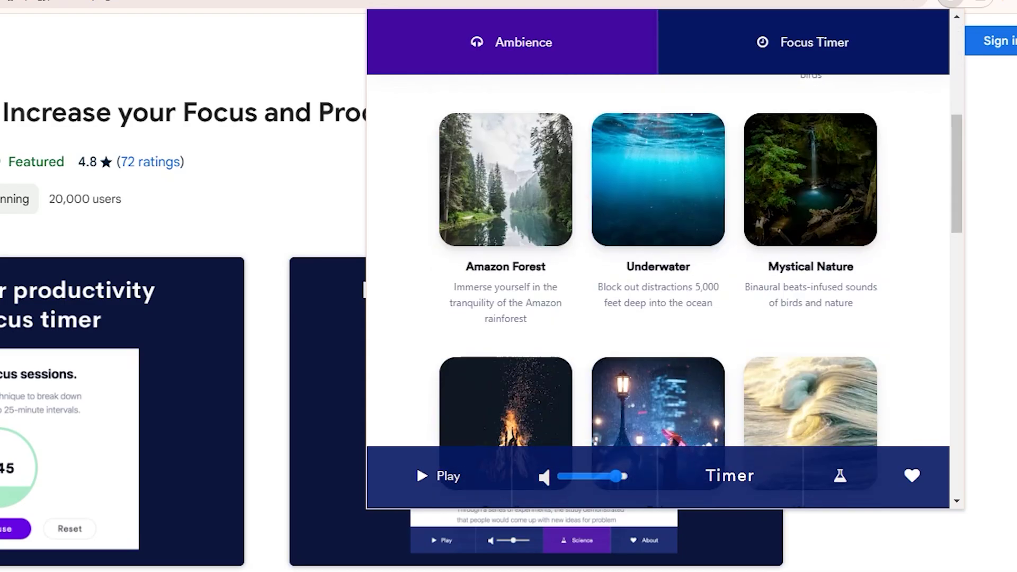
scroll(658, 260, "down", 3)
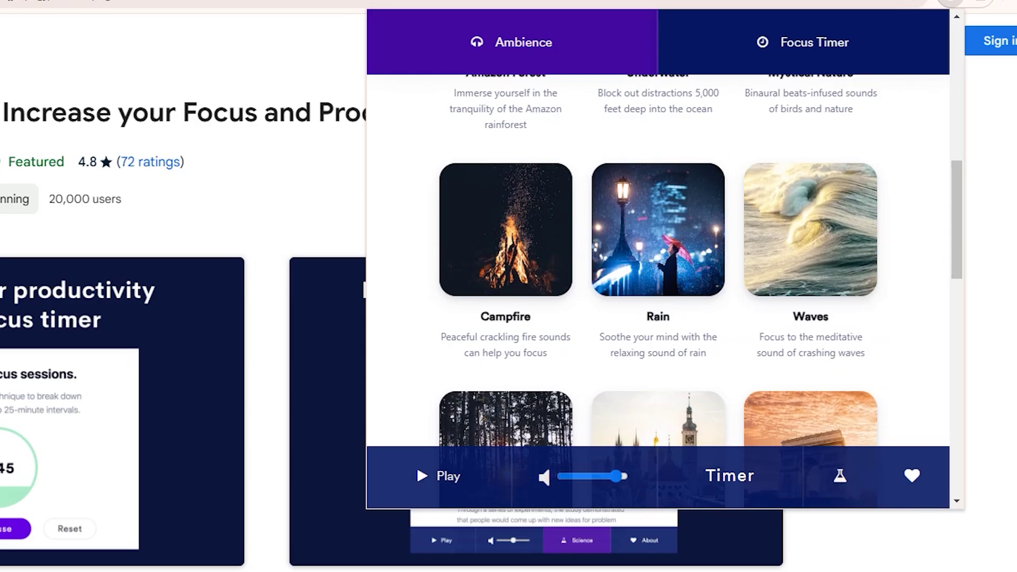
scroll(657, 260, "down", 3)
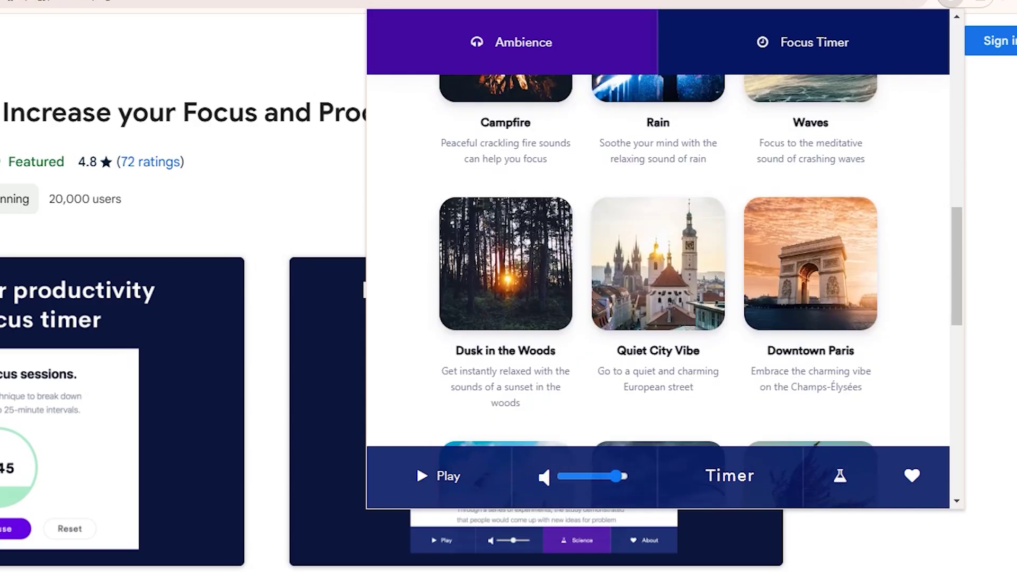
scroll(658, 259, "down", 3)
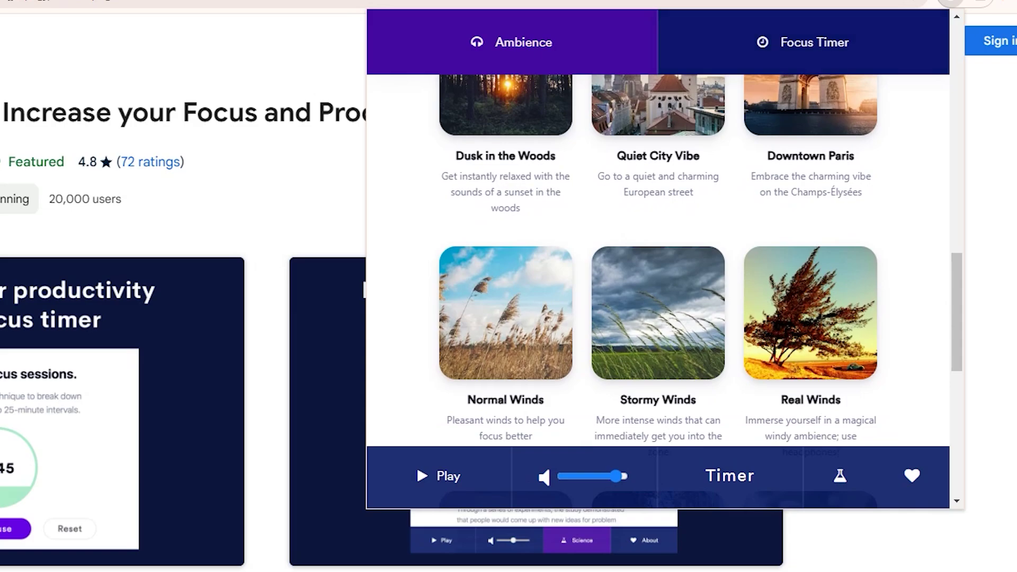
left_click(802, 42)
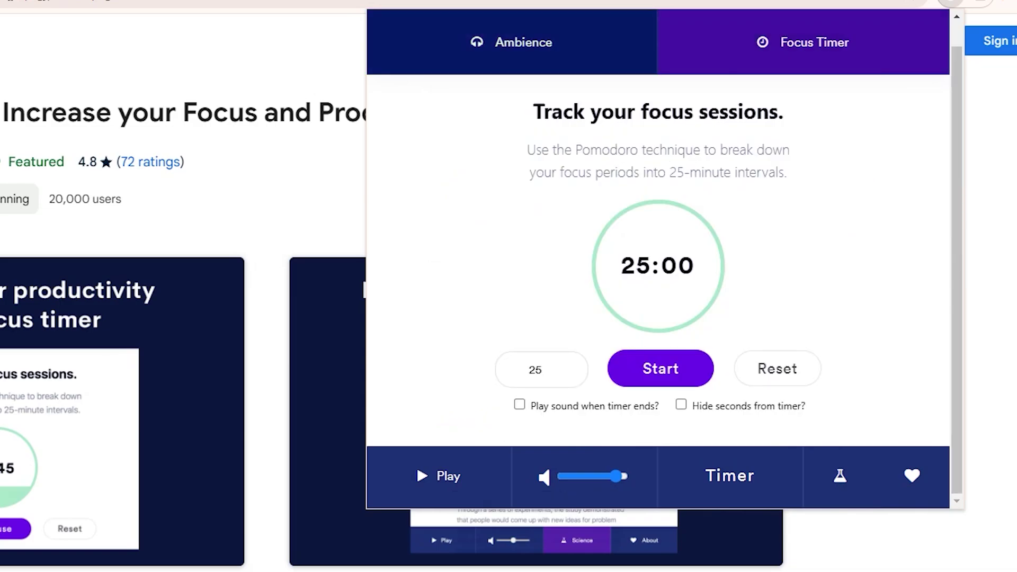
scroll(657, 259, "up", 1)
scroll(658, 260, "down", 1)
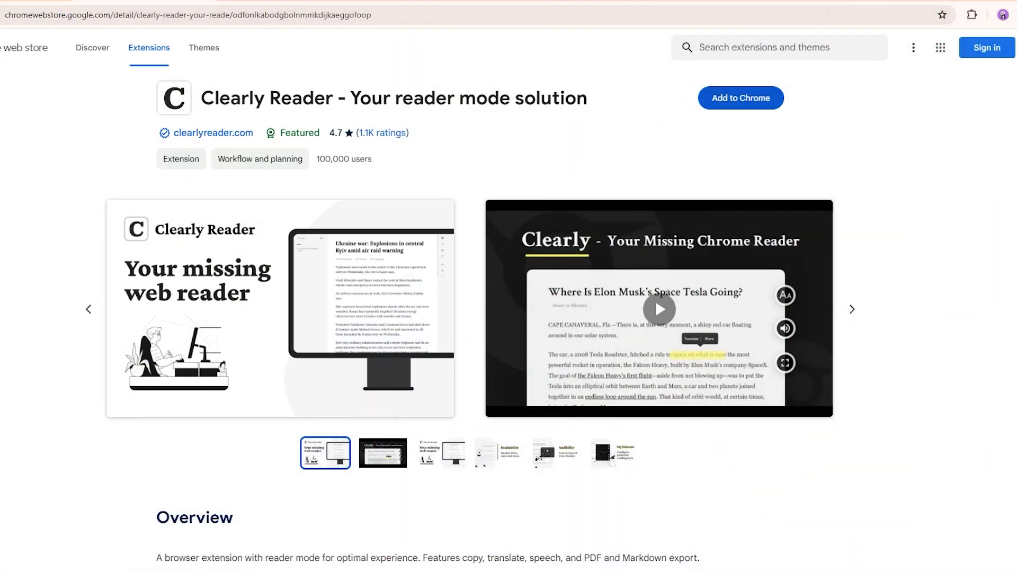
Step: Check Clearly Reader's store previews, open the India Today election article in its reader mode and look through it
left_click(851, 309)
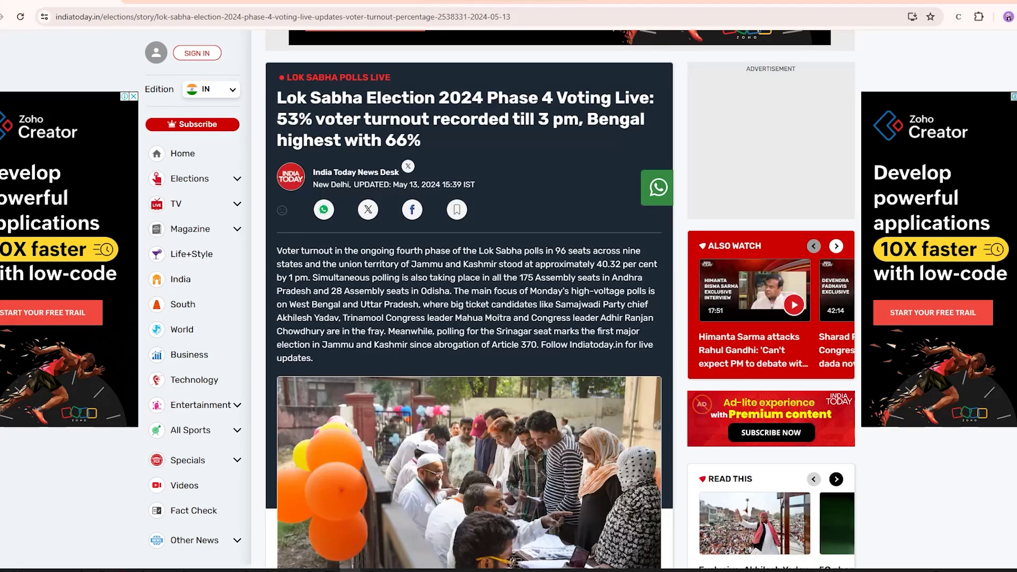
scroll(508, 300, "up", 4)
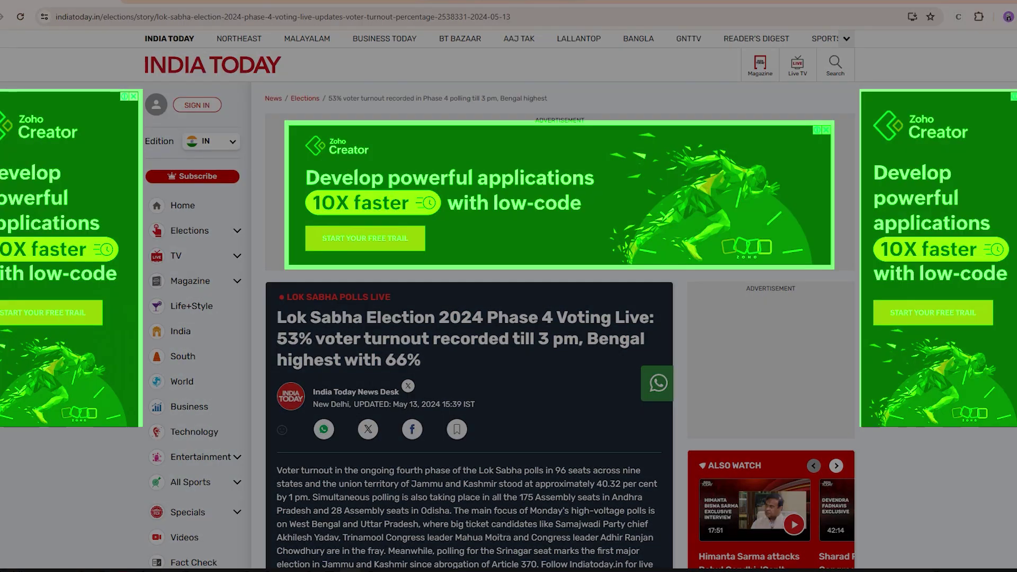
left_click(978, 16)
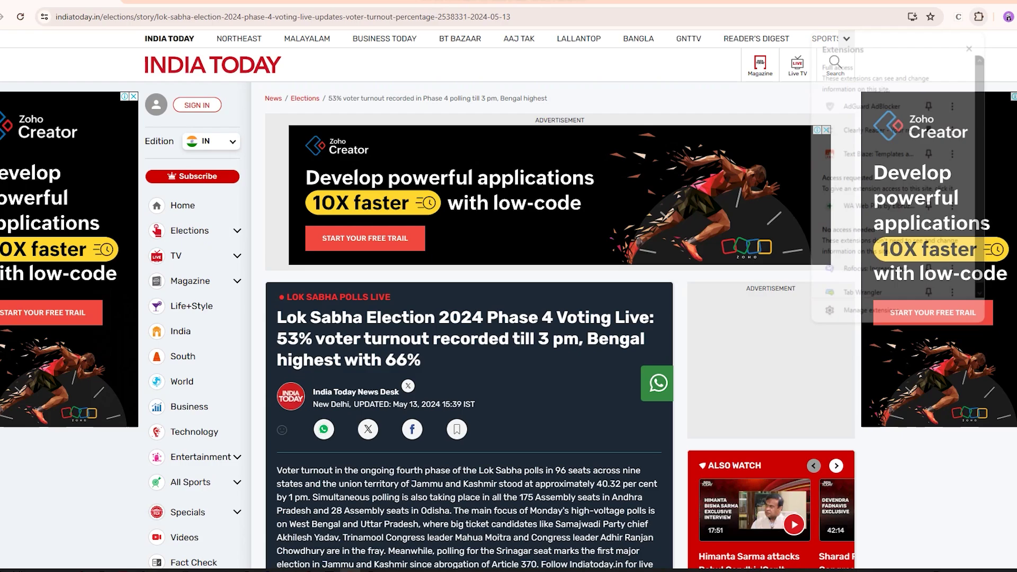
left_click(869, 129)
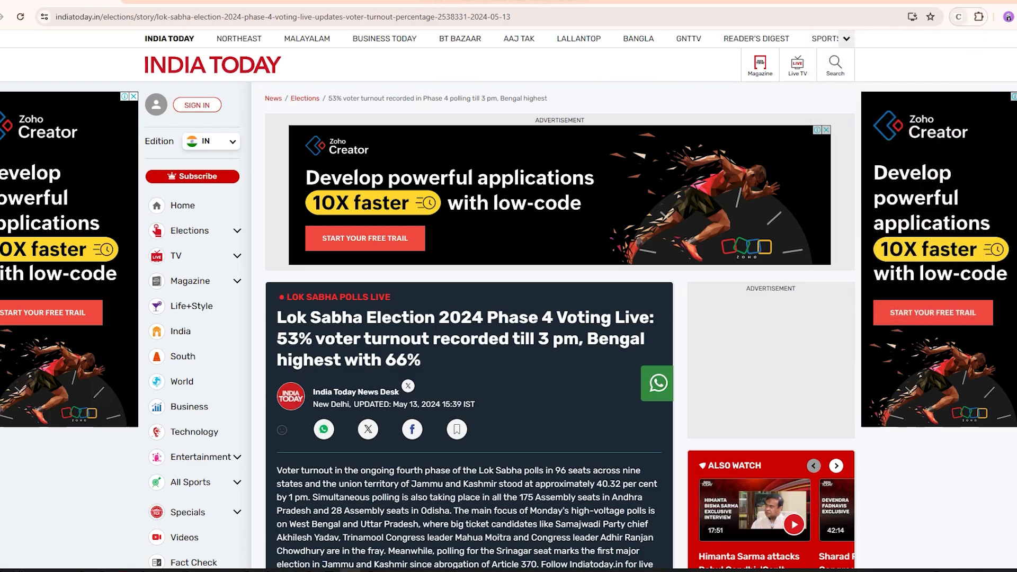
right_click(959, 16)
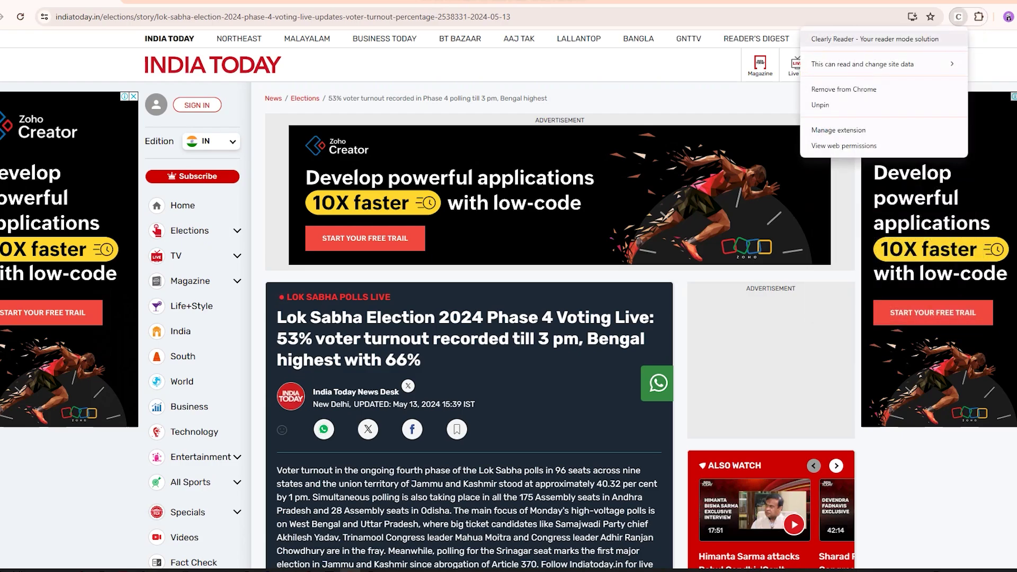
left_click(874, 39)
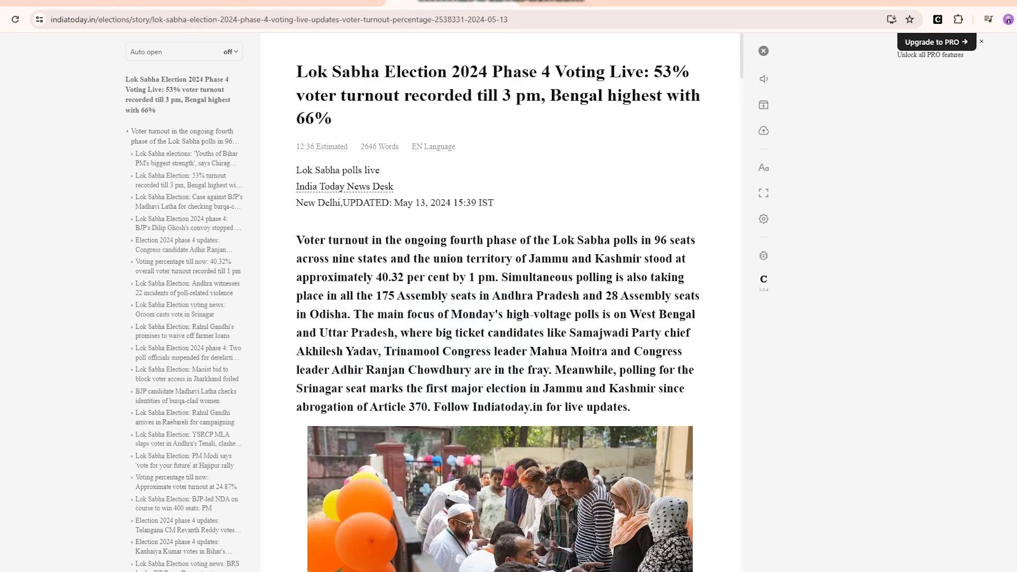
scroll(498, 318, "down", 20)
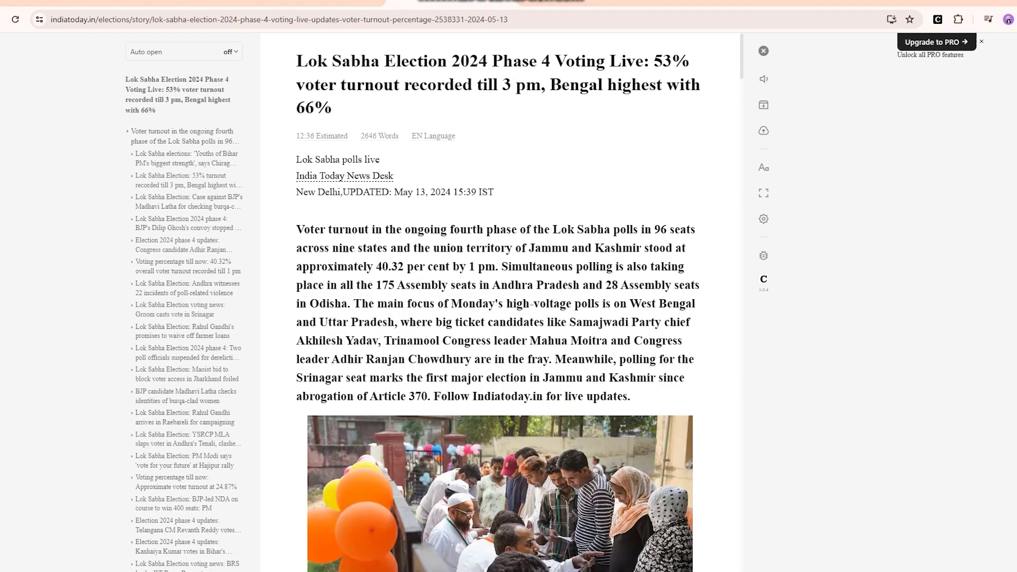
scroll(498, 317, "up", 20)
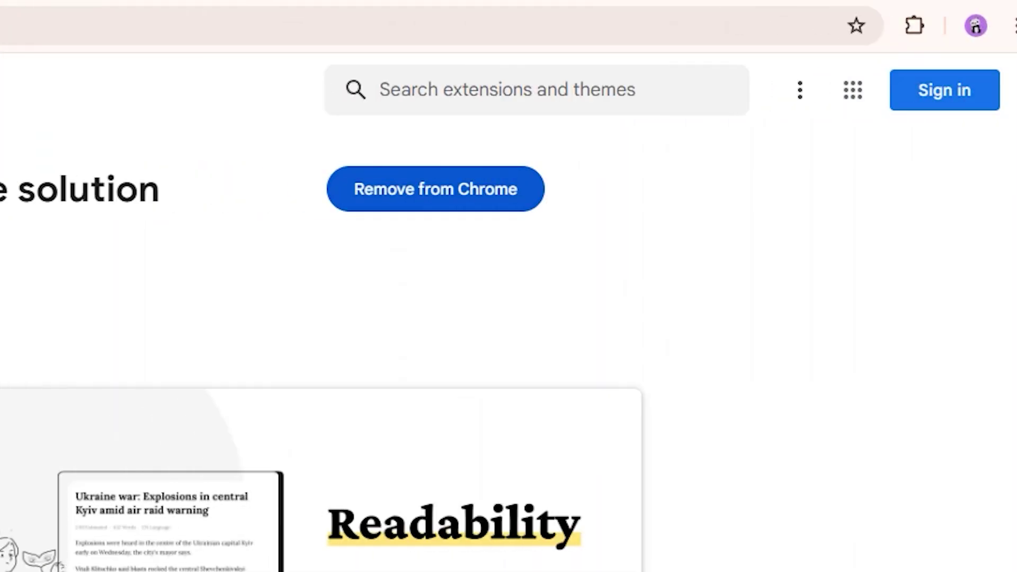
Step: Pin the Clearly Reader extension to the browser toolbar and close the extensions list
left_click(914, 25)
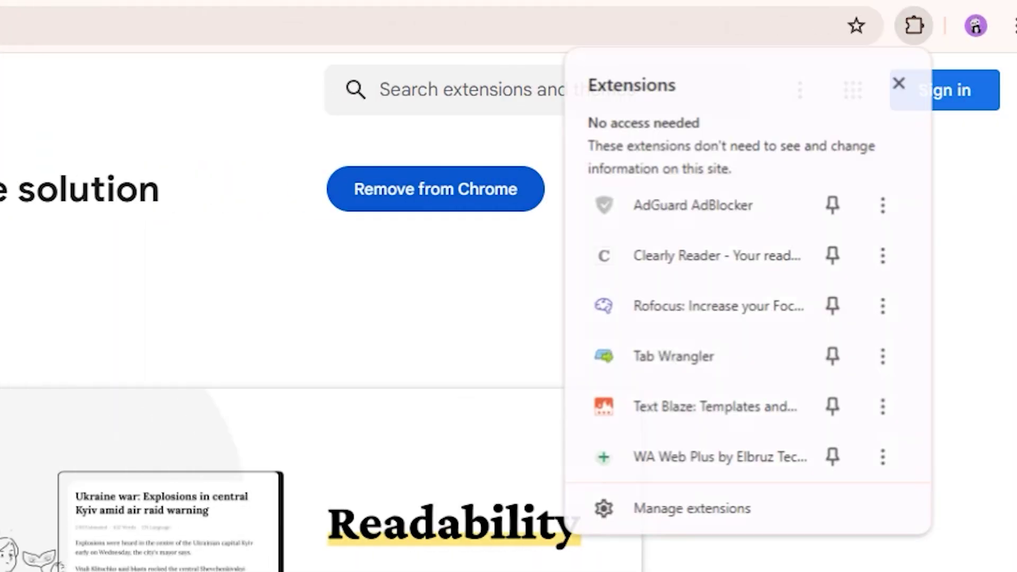
left_click(833, 256)
left_click(900, 82)
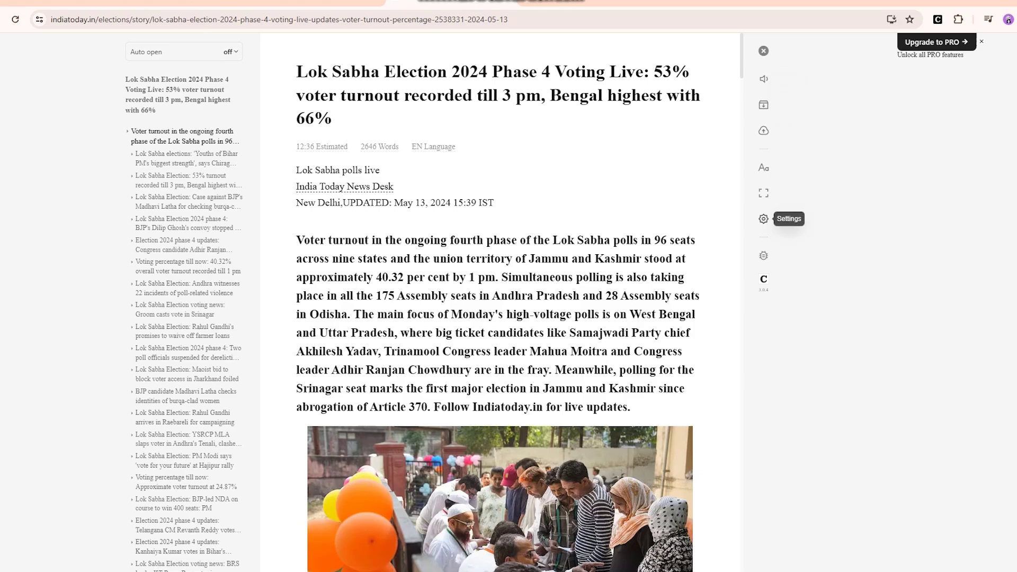
Step: Increase Clearly Reader's font size to 110% in the style settings and close them
left_click(763, 167)
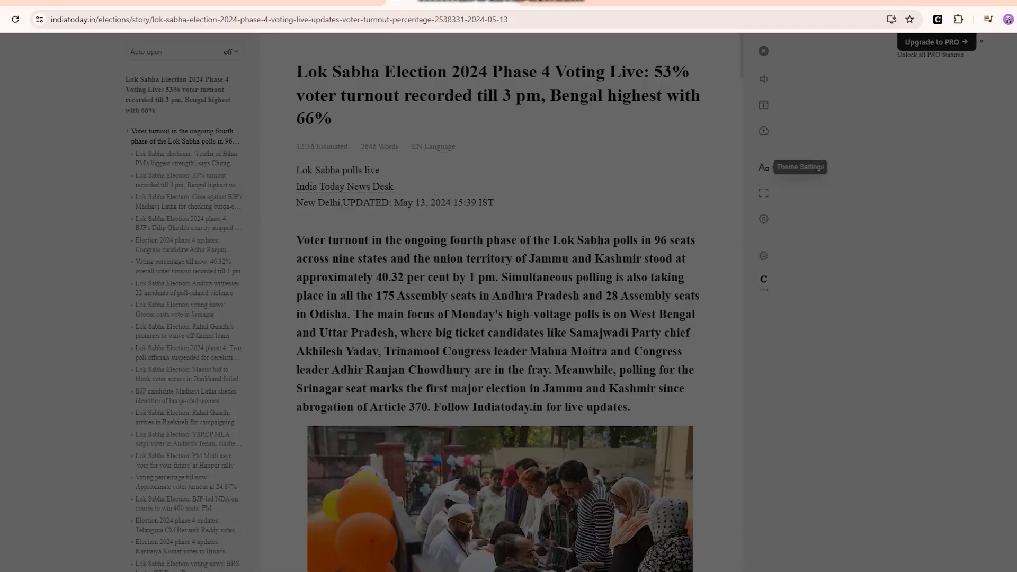
left_click(990, 95)
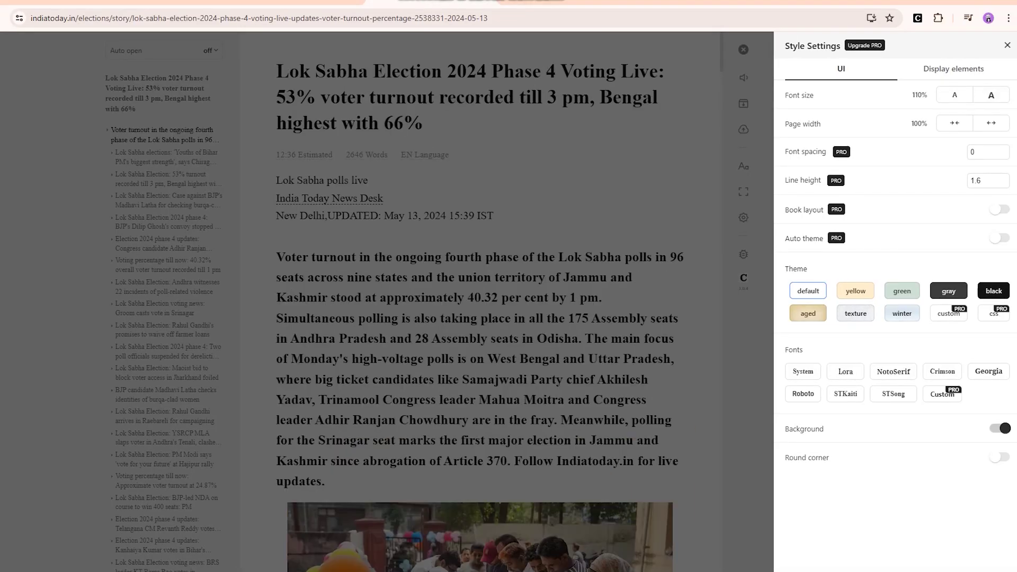
left_click(1006, 45)
Step: Try the yellow, texture, aged, gray and black reader themes on the article, and return to the default theme
left_click(743, 166)
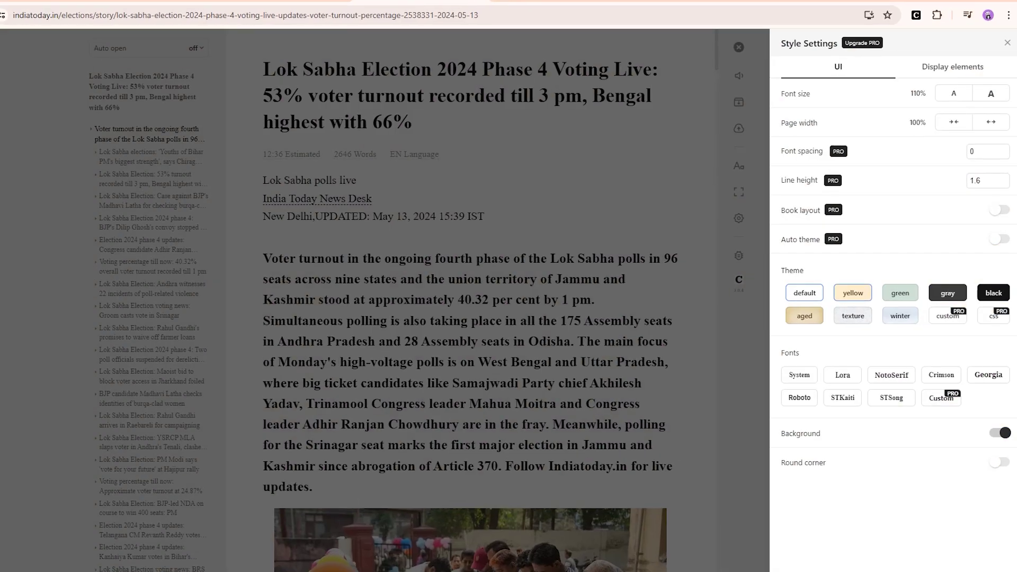
left_click(855, 291)
left_click(793, 370)
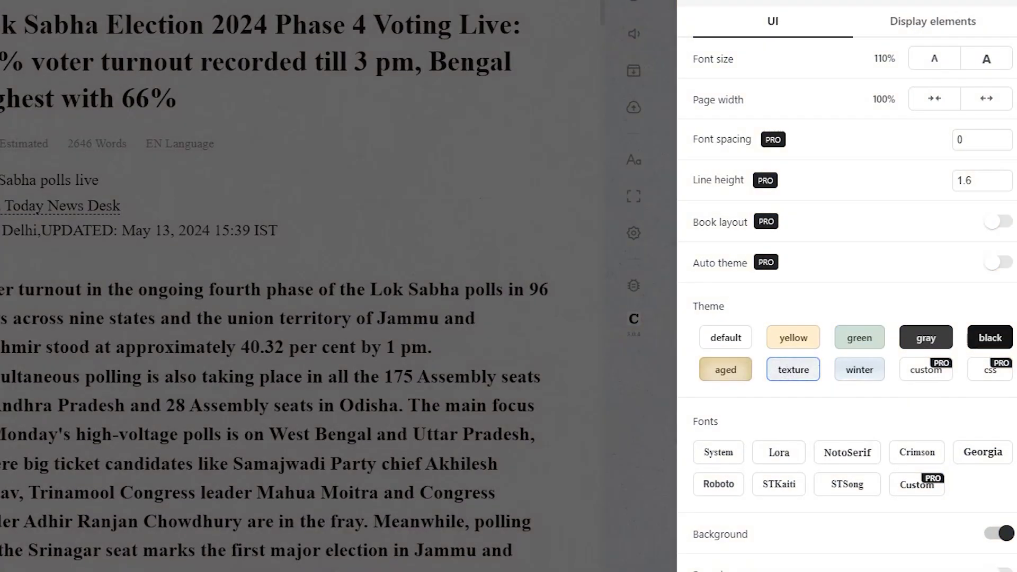
left_click(726, 369)
left_click(925, 337)
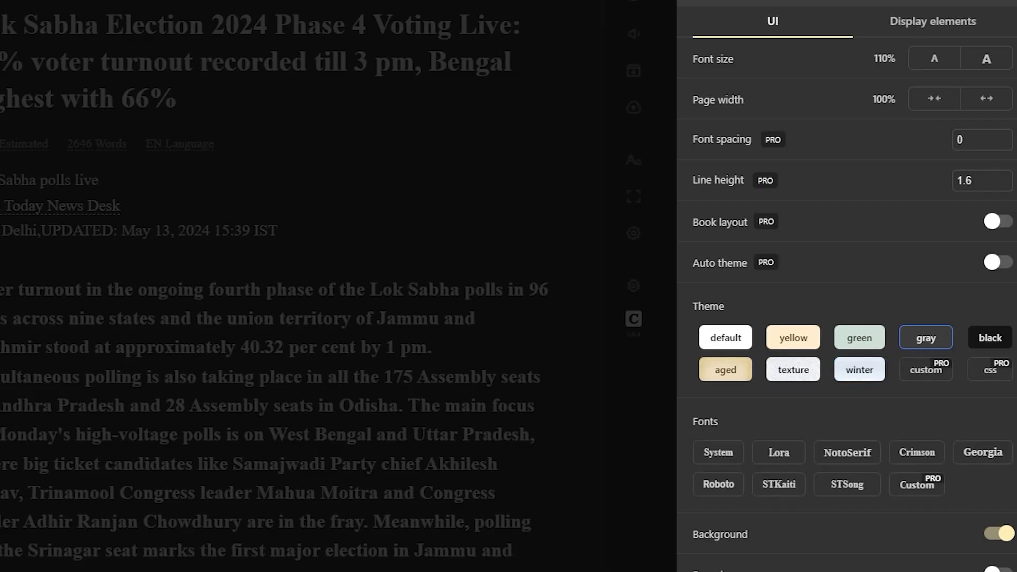
left_click(989, 338)
left_click(725, 337)
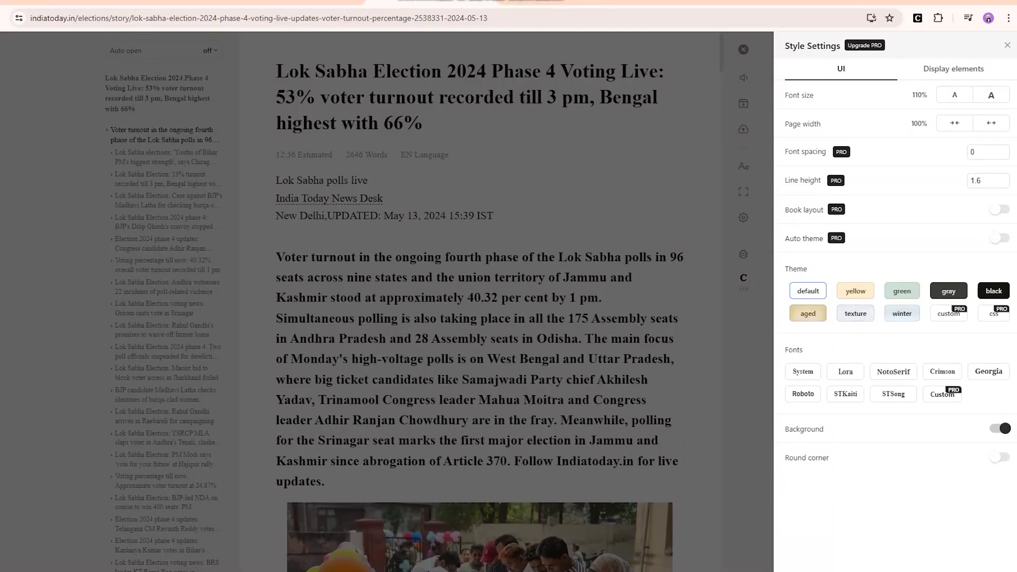
left_click(743, 104)
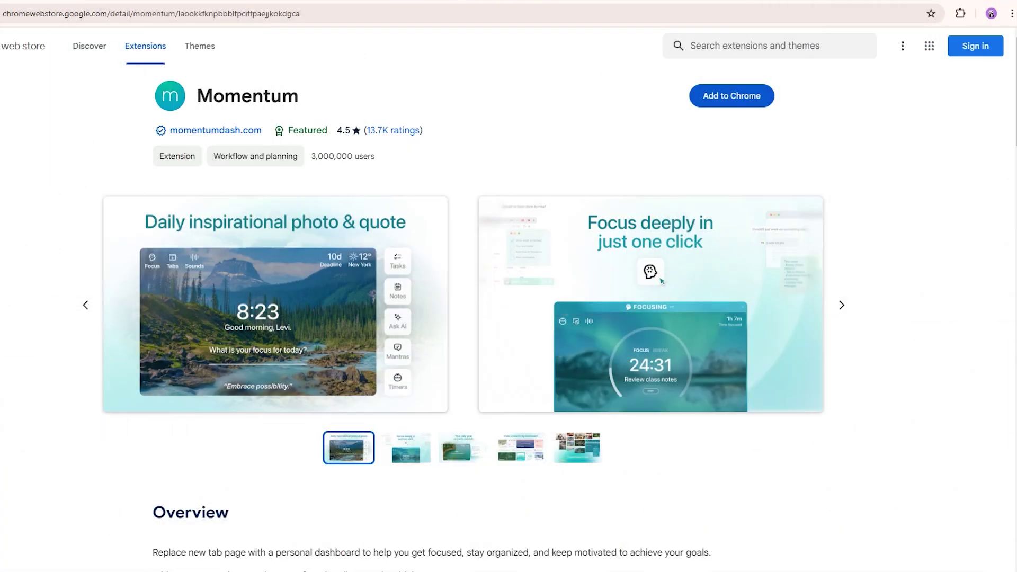
Step: Look through Momentum's preview images on its Chrome Web Store page
left_click(842, 305)
left_click(841, 306)
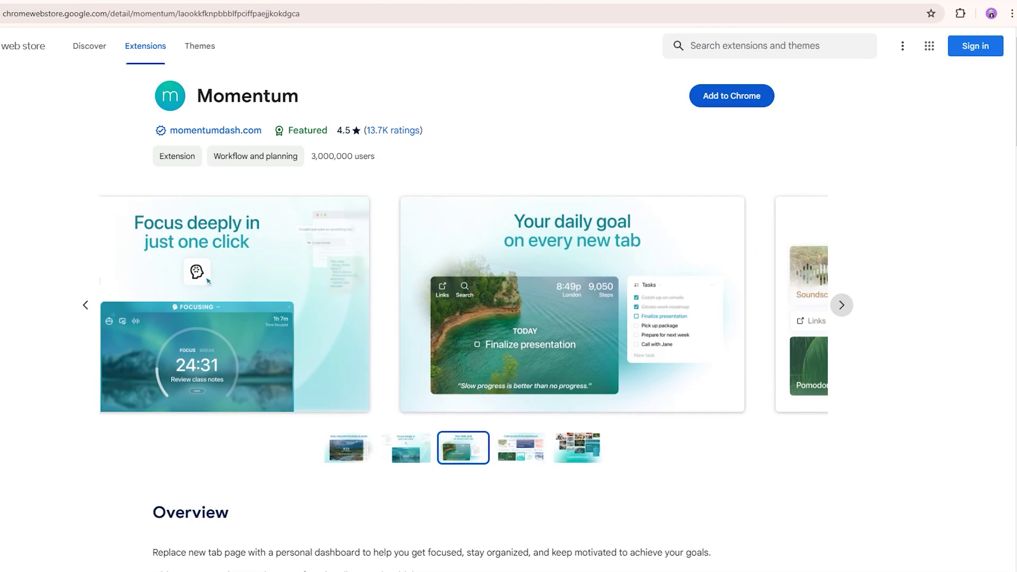
left_click(651, 304)
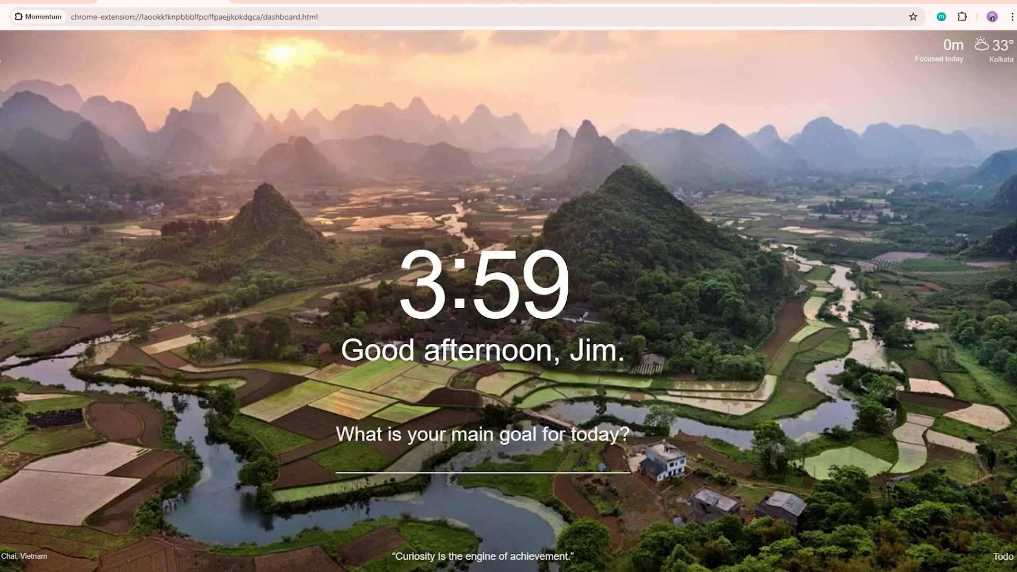
Step: Enter "record new video" as today's main goal on the Momentum dashboard
left_click(640, 352)
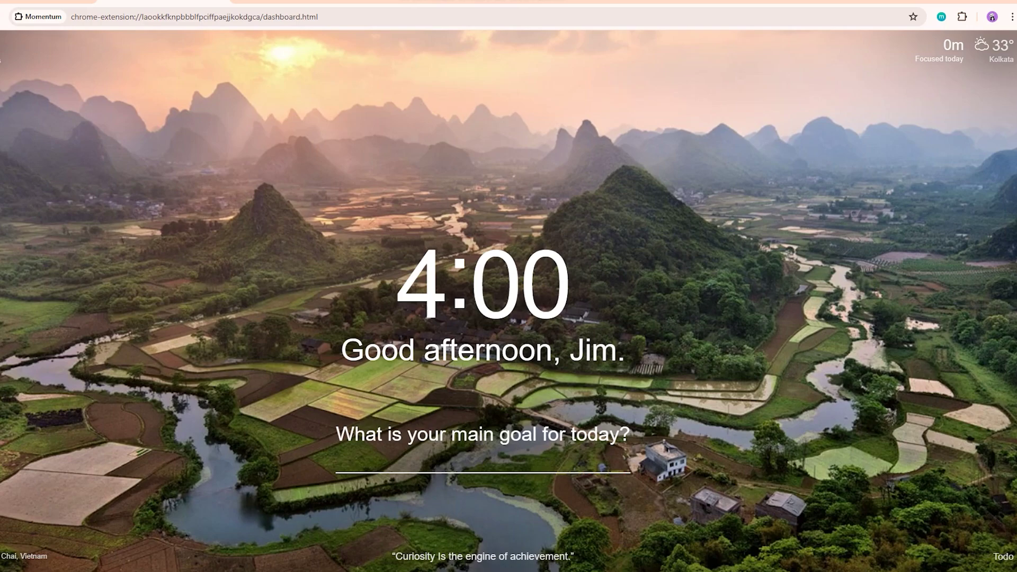
type("record ")
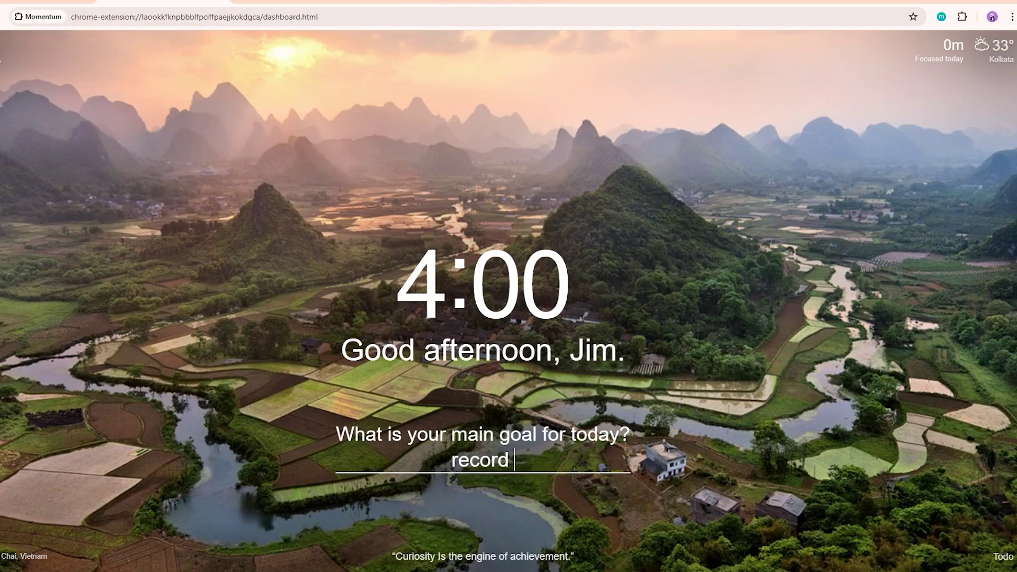
type("new vide")
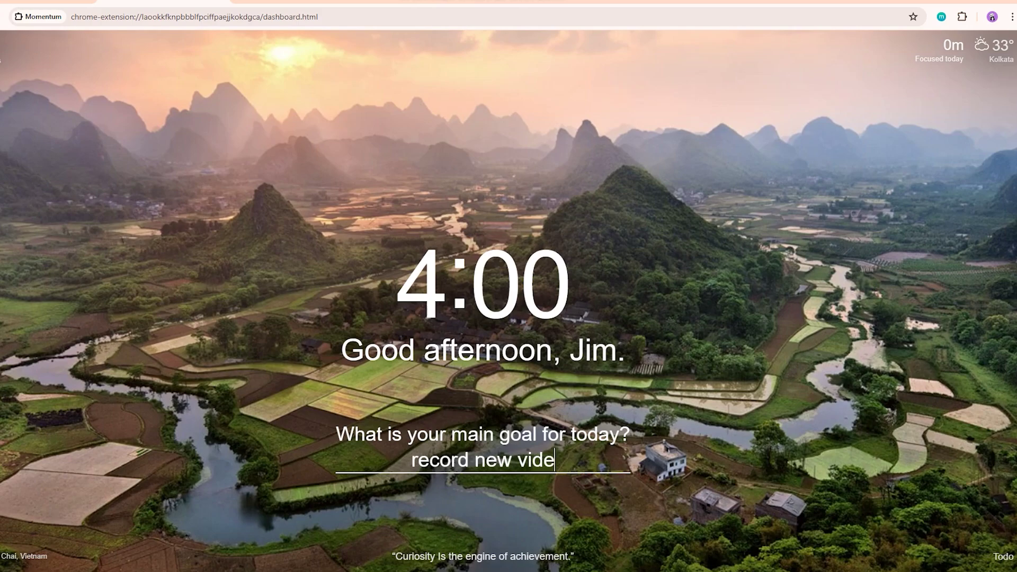
type("o")
key("Return")
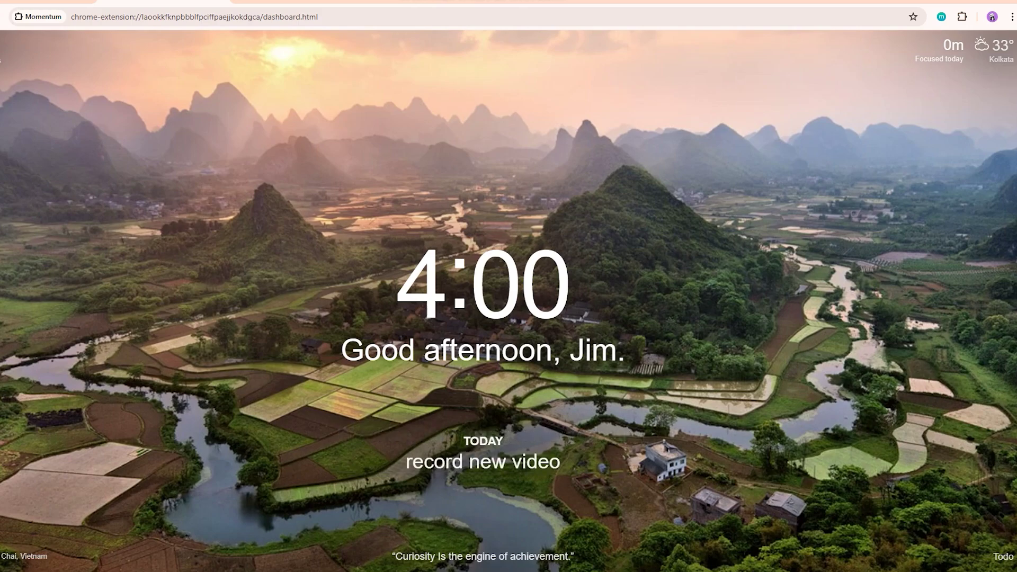
Step: Add "edit footage", "upload video" and "meeting" to Momentum's Today todo list
key("t")
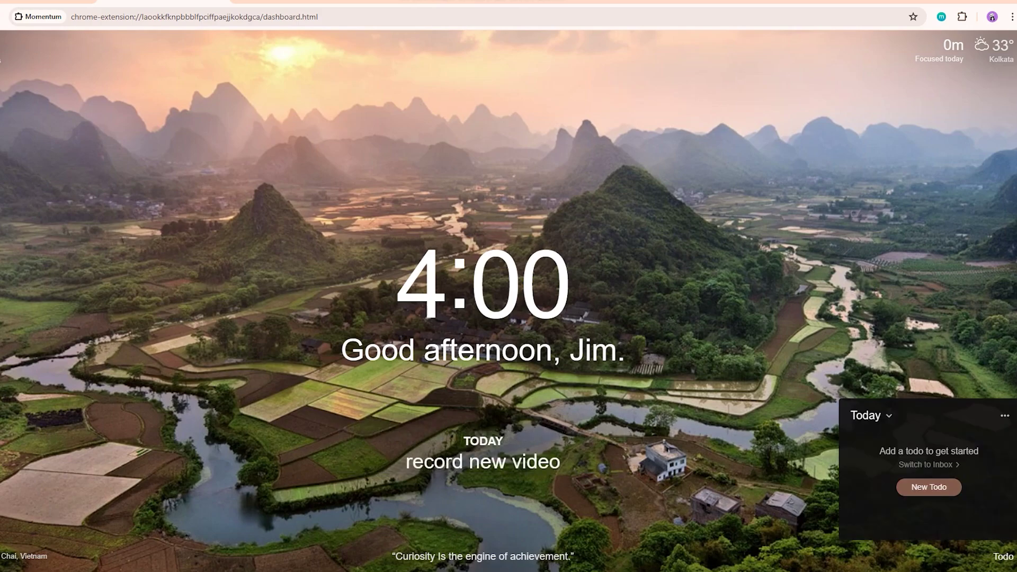
left_click(928, 487)
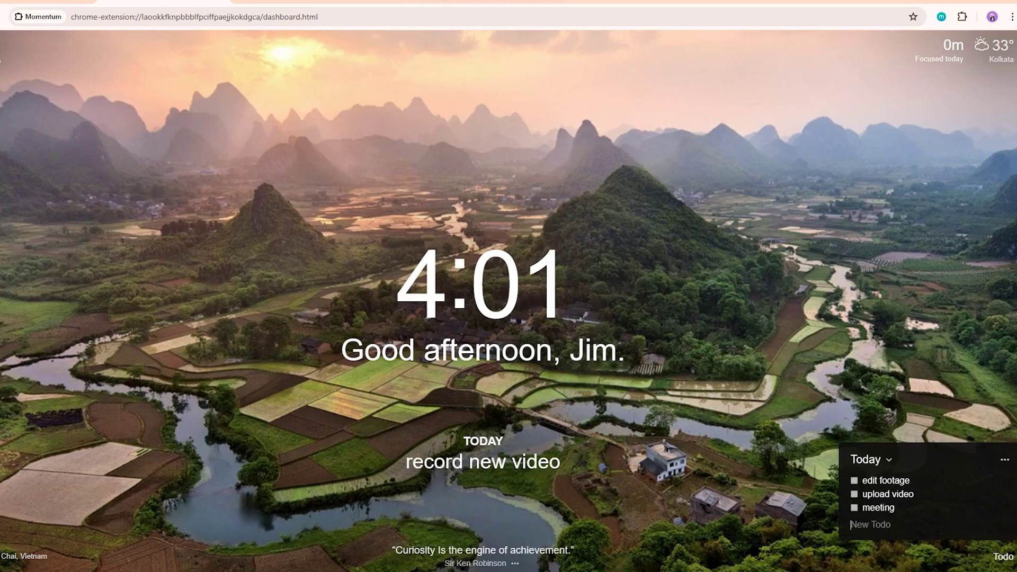
key("Escape")
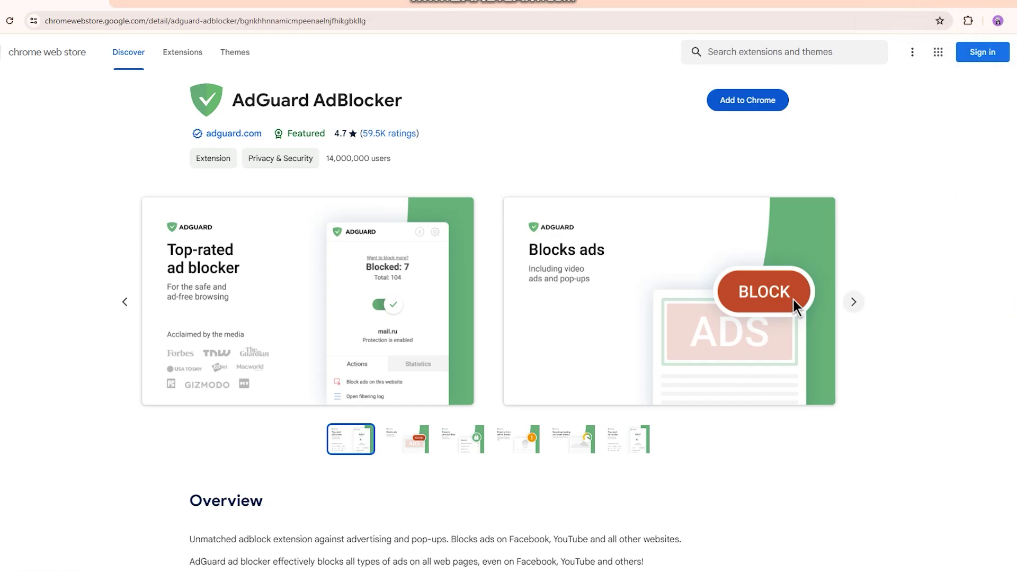
Step: Check AdGuard AdBlocker's store previews, and enable its blocking of search ads and websites' self-promotion and of trackers
left_click(853, 302)
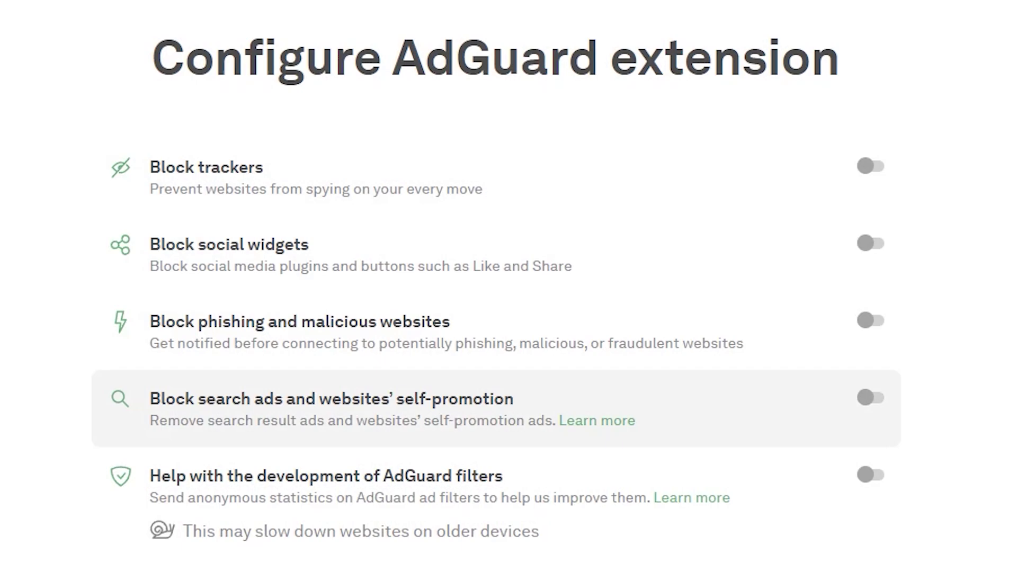
left_click(870, 397)
left_click(870, 165)
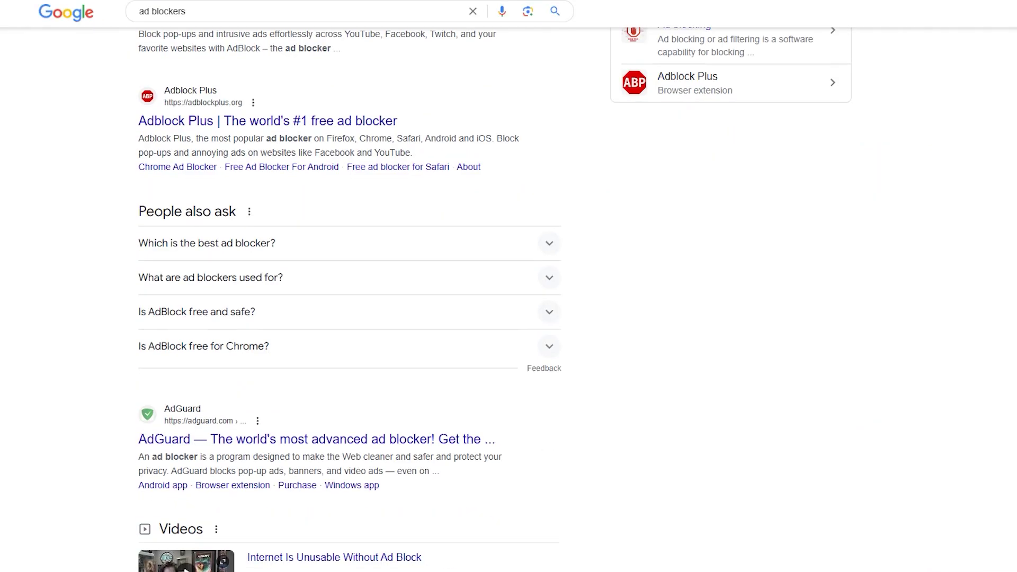
scroll(509, 286, "down", 15)
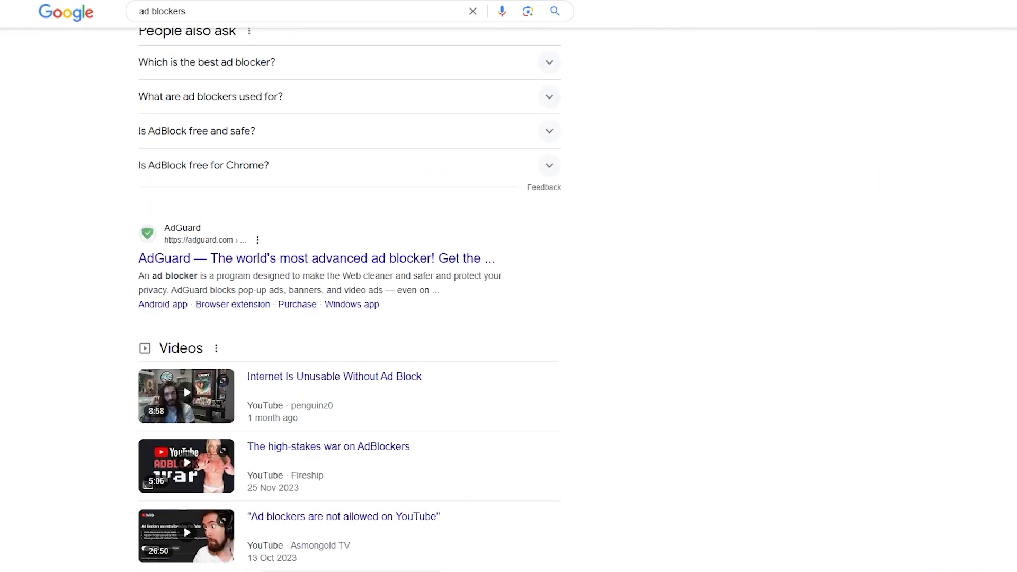
scroll(508, 286, "up", 15)
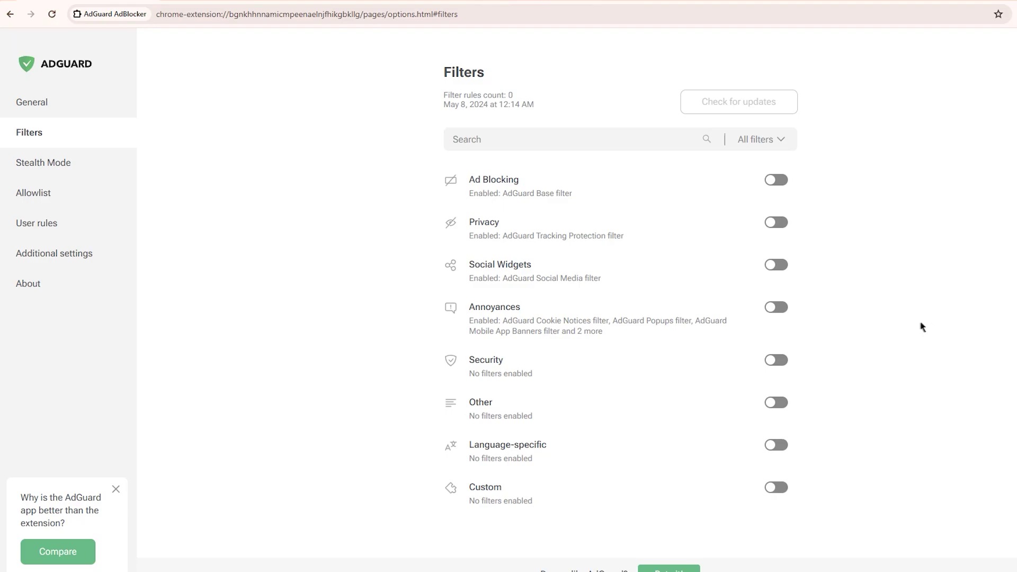
Step: Enable AdGuard's Ad Blocking, Privacy, Social Widgets, Annoyances, Security, Other and Language-specific filters
left_click(783, 181)
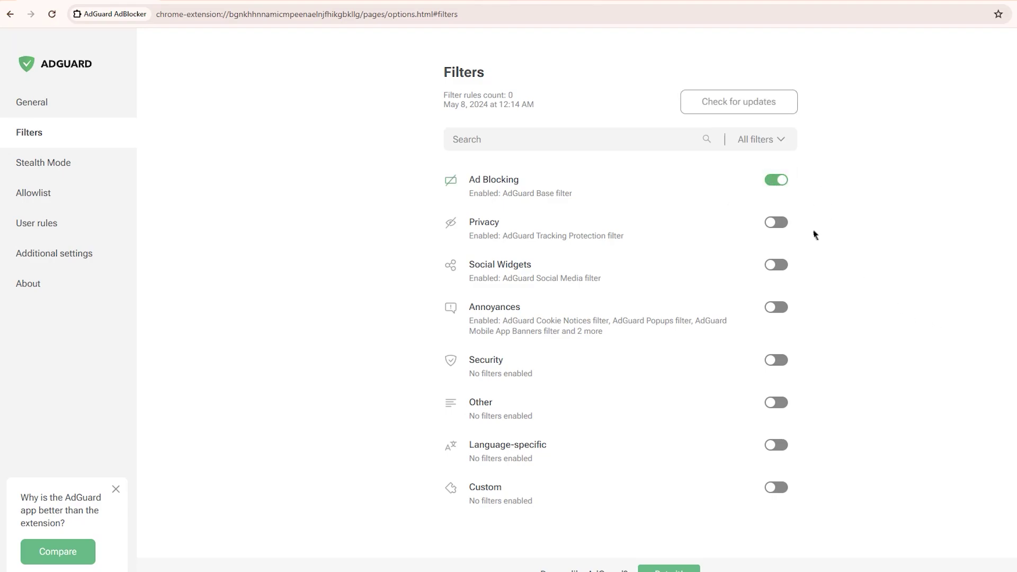
left_click(778, 235)
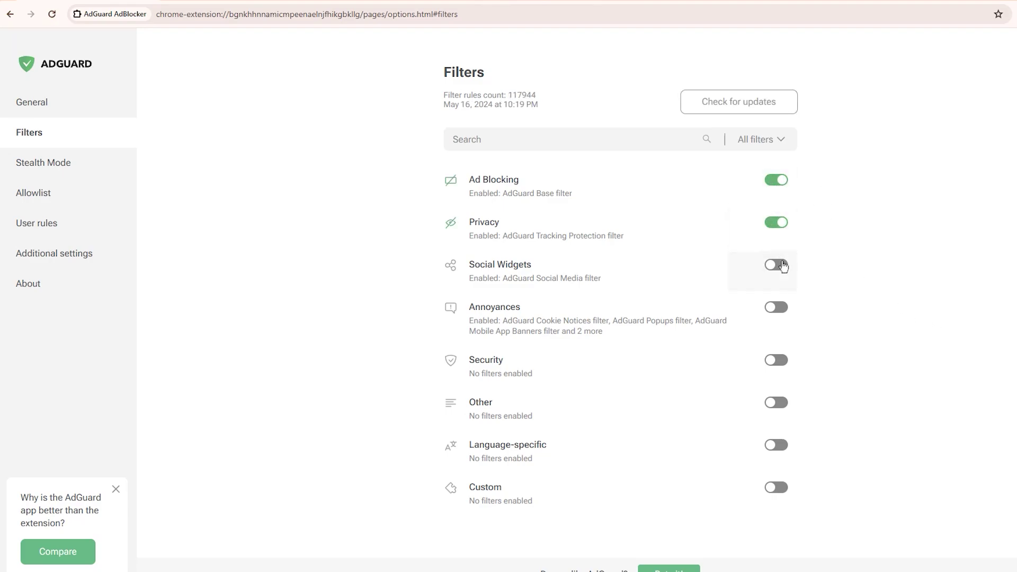
left_click(782, 311)
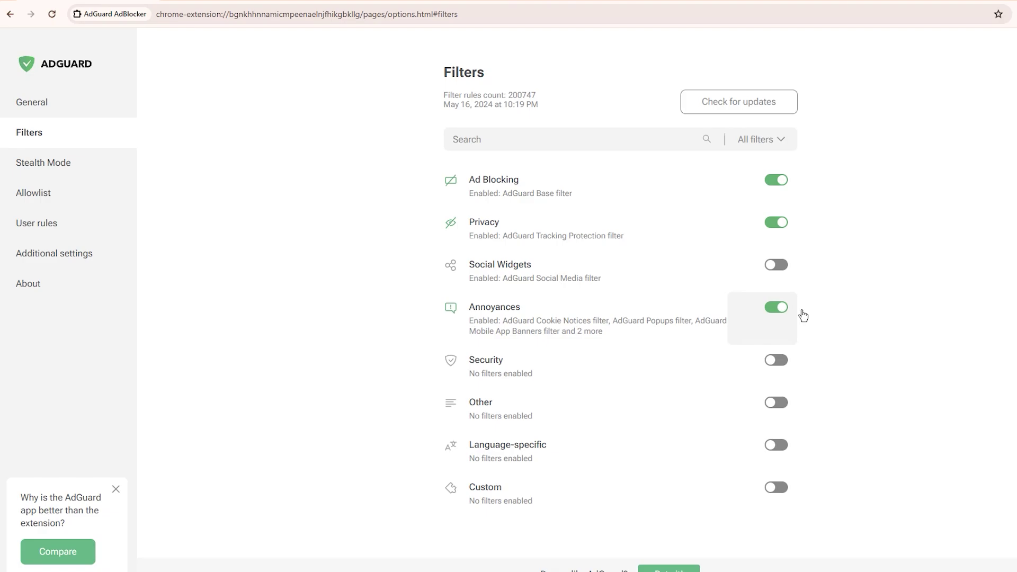
left_click(785, 364)
left_click(779, 405)
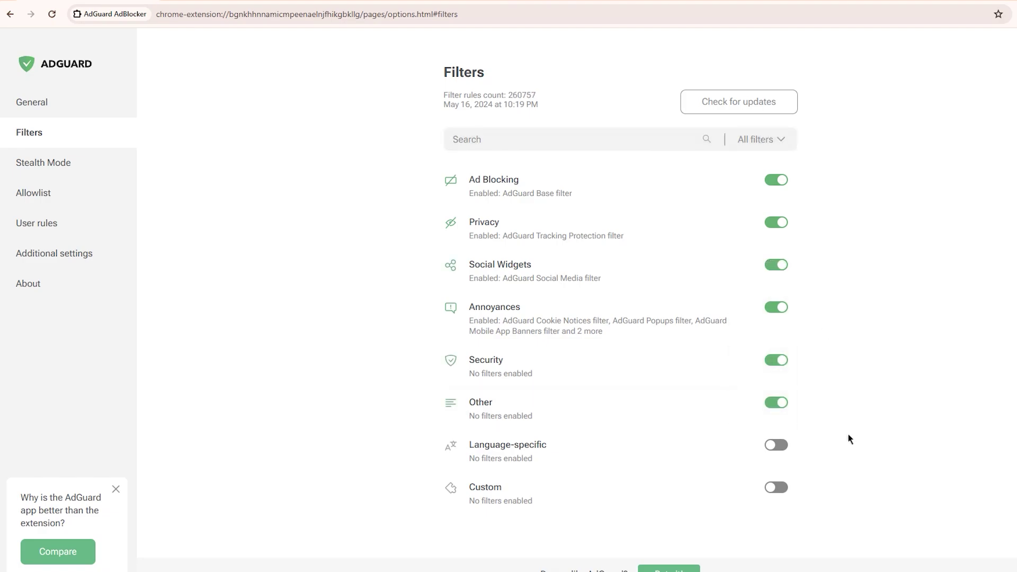
key("Tab")
key("space")
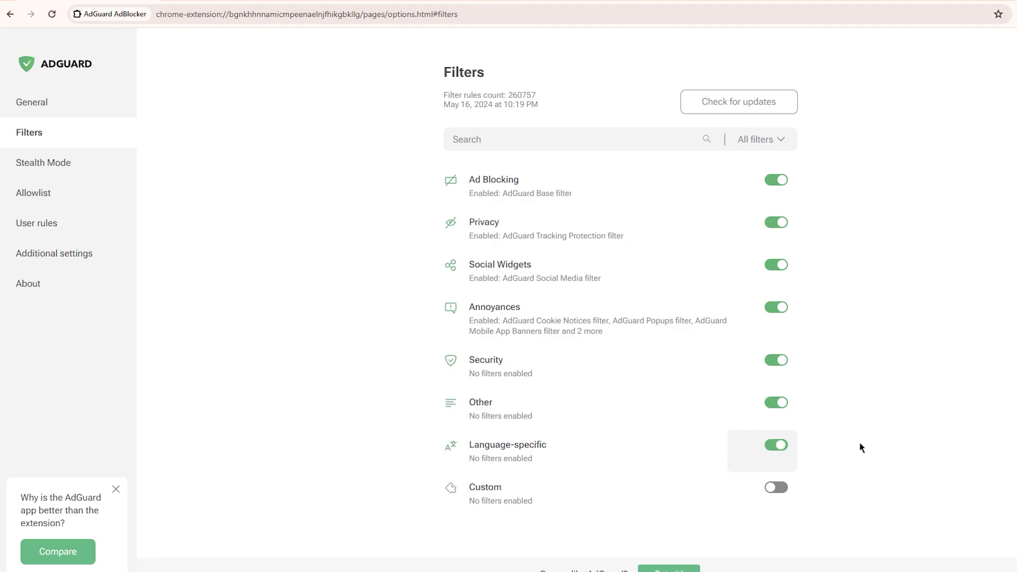
Step: Look through AdGuard's Allowlist, User rules and Additional settings pages
left_click(121, 194)
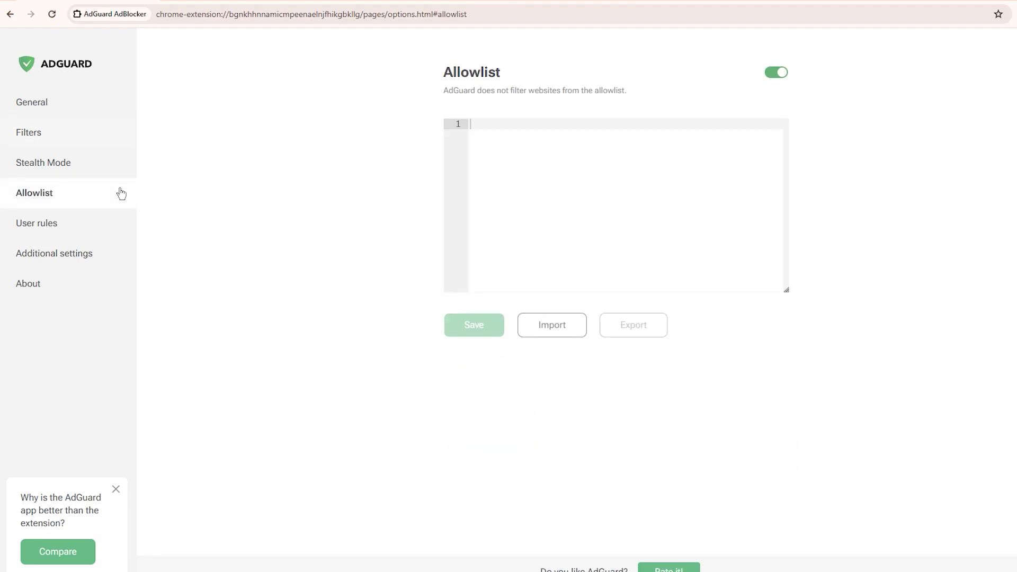
left_click(85, 233)
left_click(105, 256)
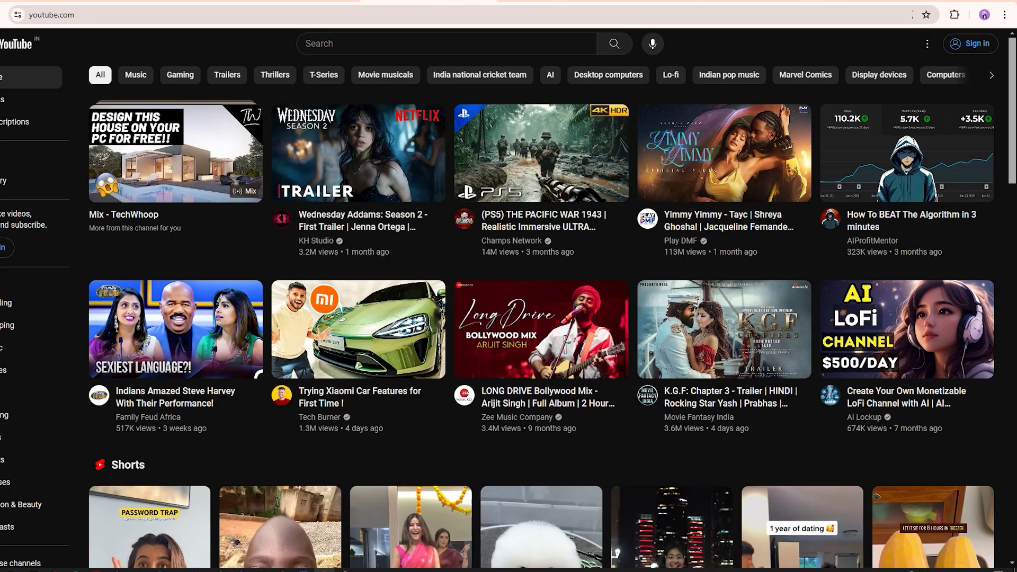
Step: Browse the CNN home page with AdGuard running to check how it appears with ads blocked
left_click(954, 14)
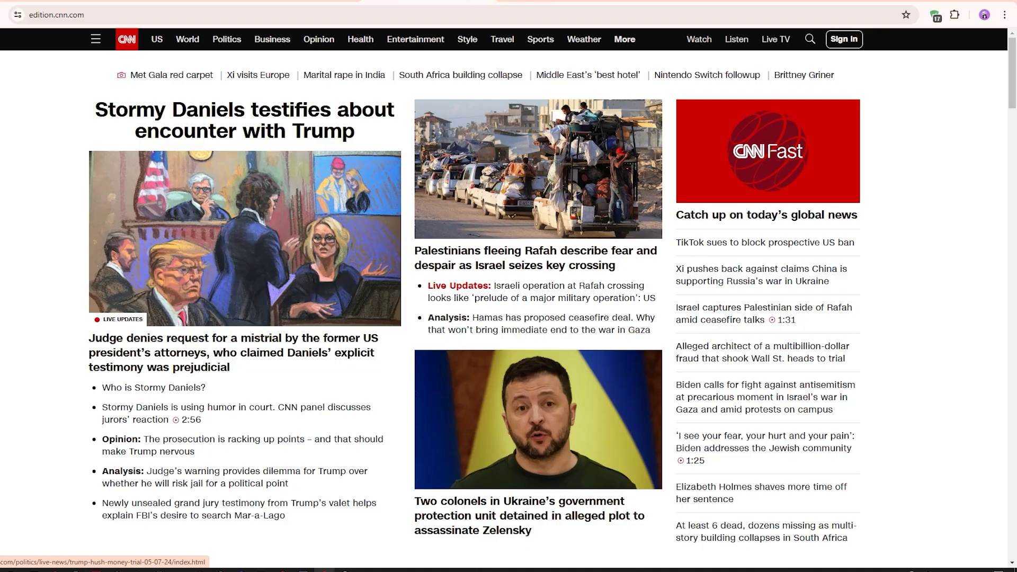
scroll(795, 202, "down", 5)
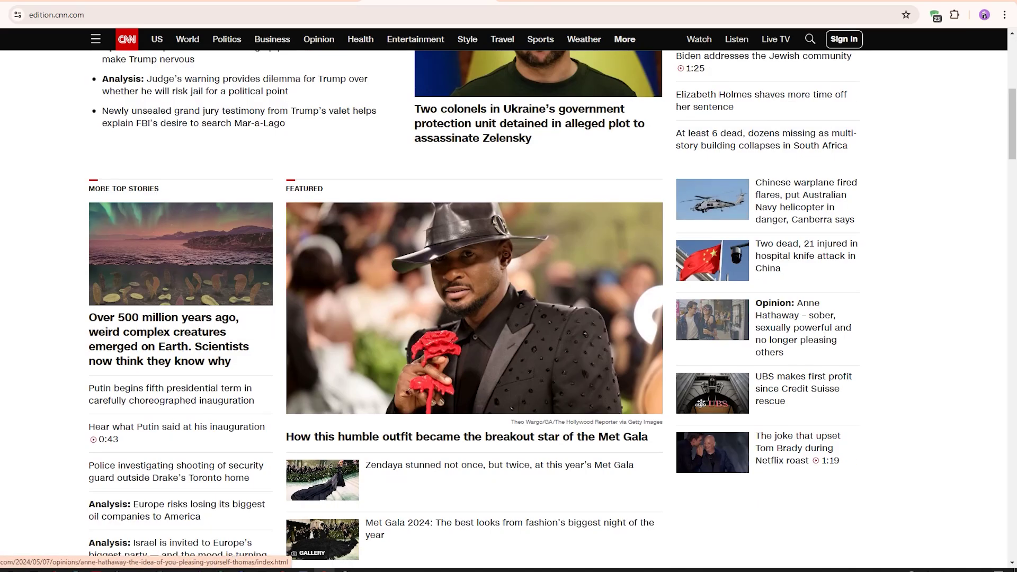
scroll(712, 319, "down", 10)
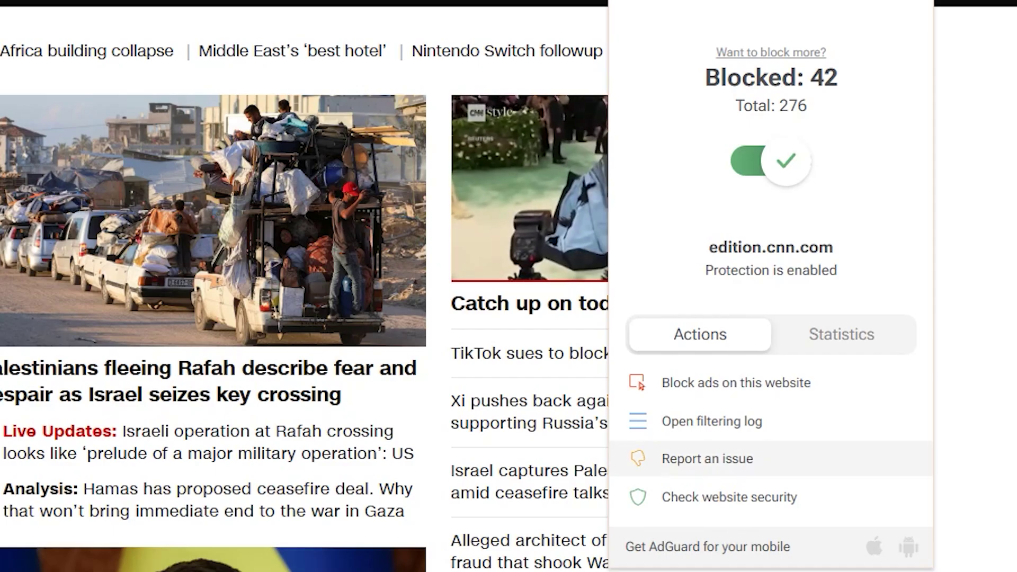
Step: Check edition.cnn.com's security with AdGuard, examining the report's IP address, server location and last update
left_click(729, 497)
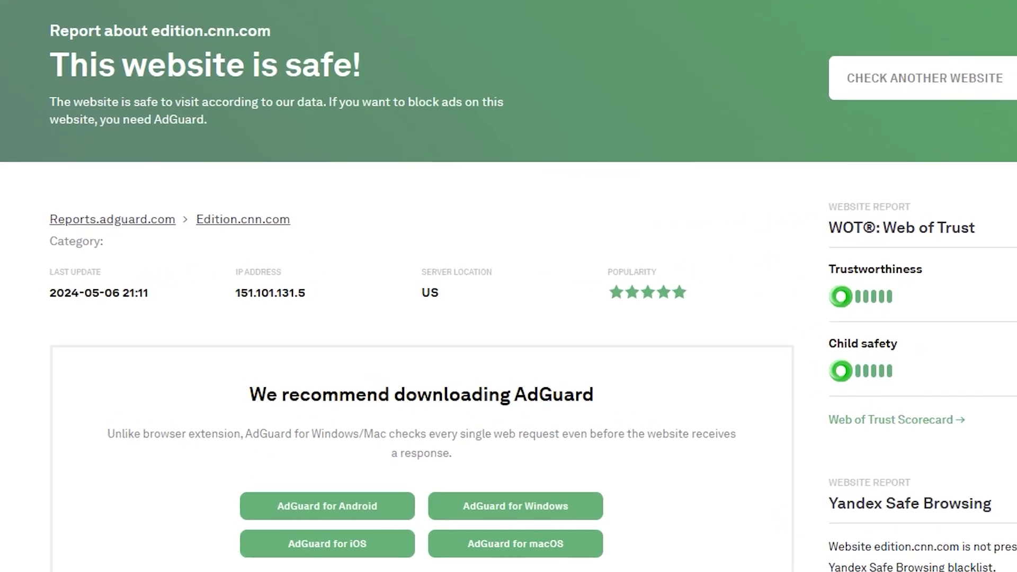
left_click_drag(235, 272, 305, 293)
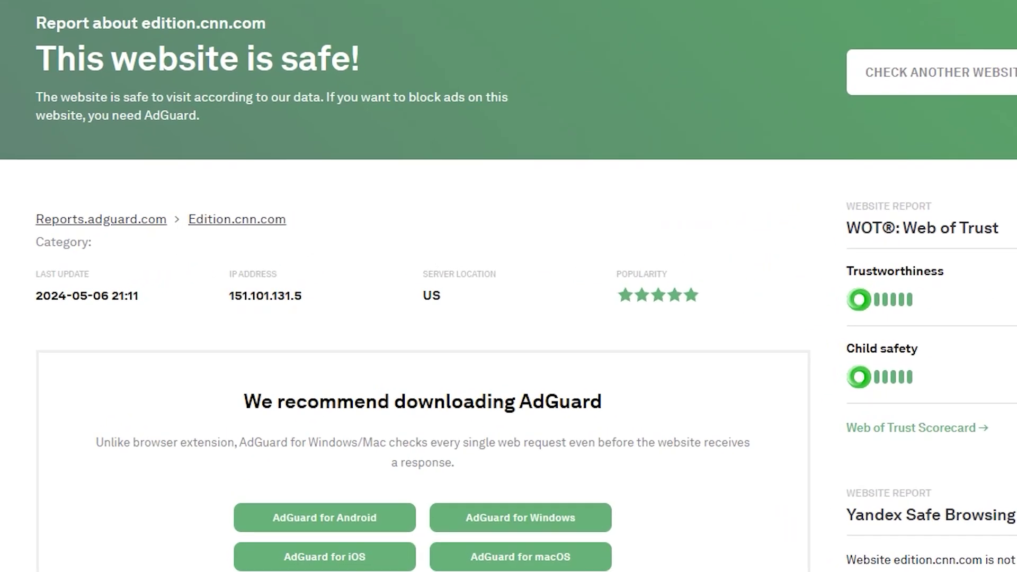
left_click_drag(421, 272, 438, 293)
left_click_drag(35, 295, 138, 295)
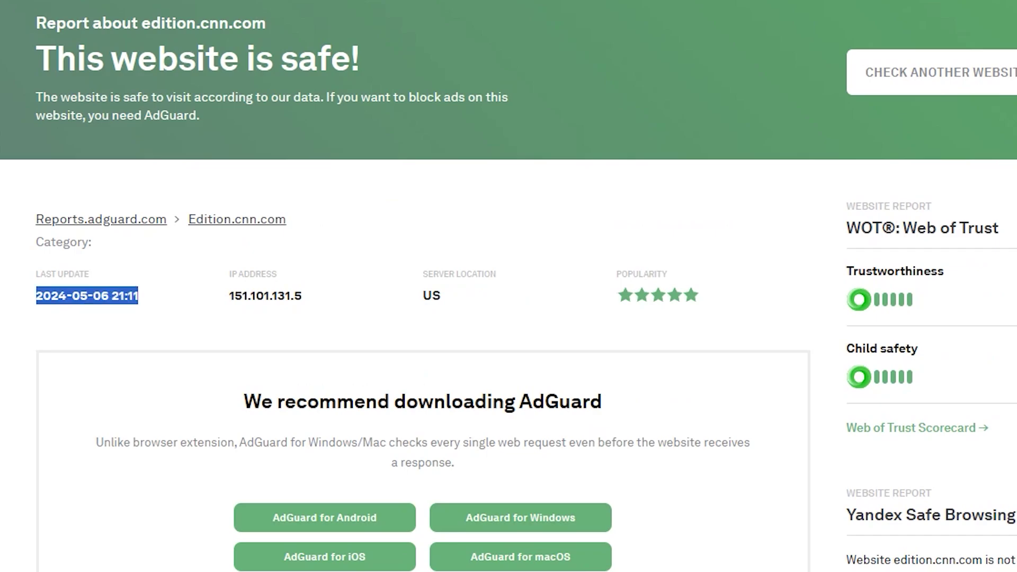
left_click(139, 295)
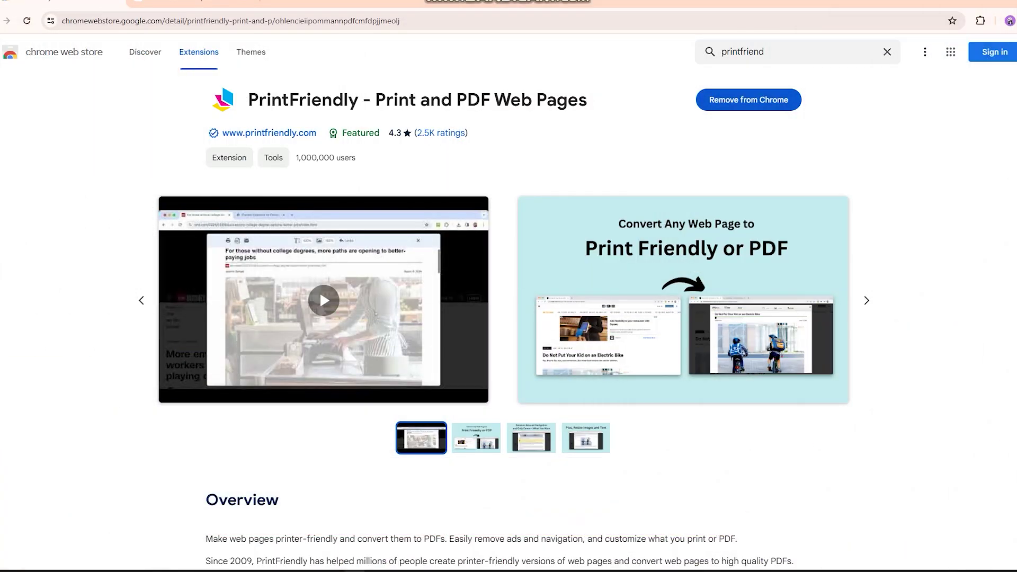
Step: Look through PrintFriendly's preview images on its Chrome Web Store page
left_click(866, 301)
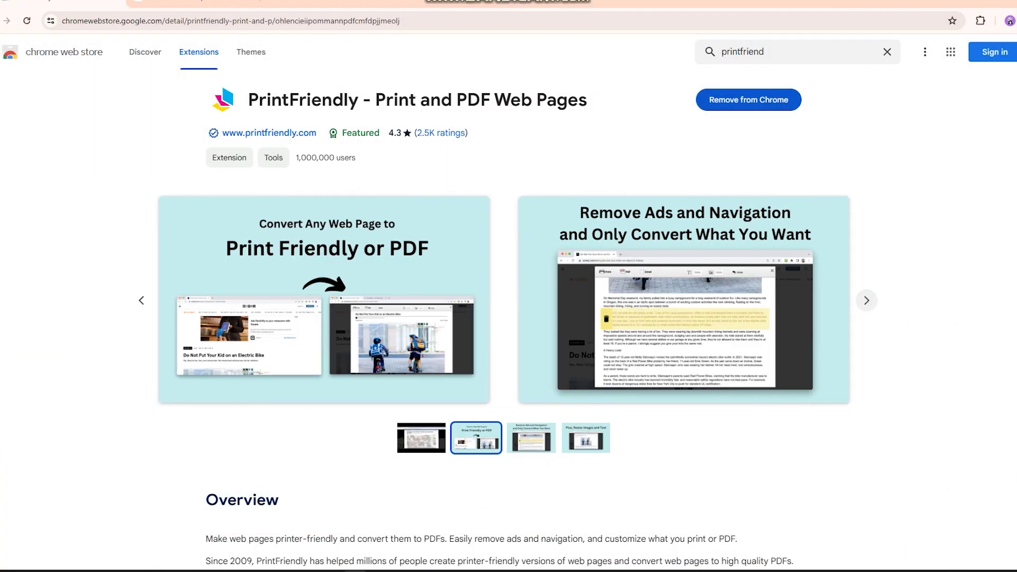
left_click(867, 301)
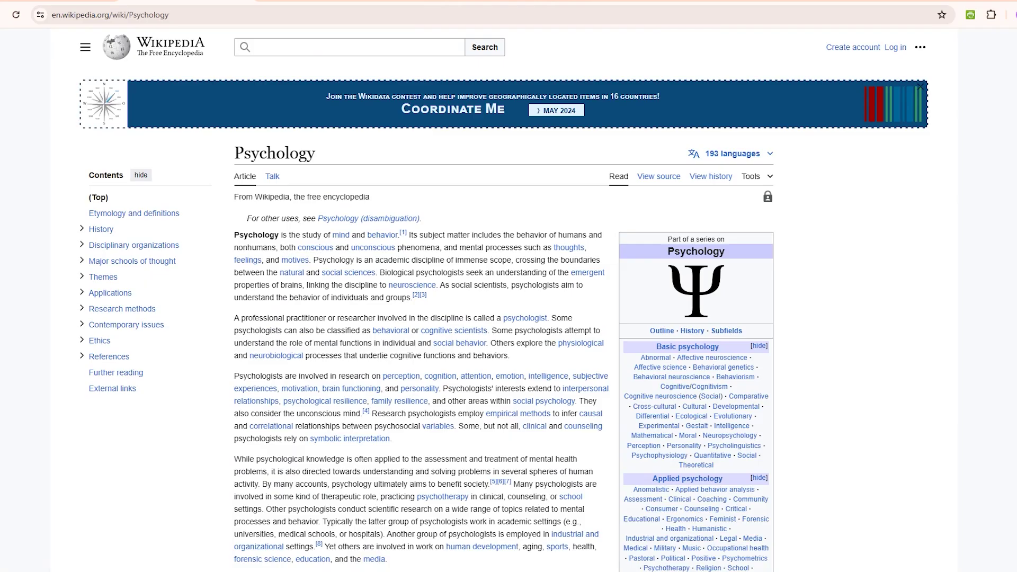
Step: Open Wikipedia's Psychology article in PrintFriendly and remove the second paragraph, about professional practitioners and researchers
scroll(503, 296, "down", 10)
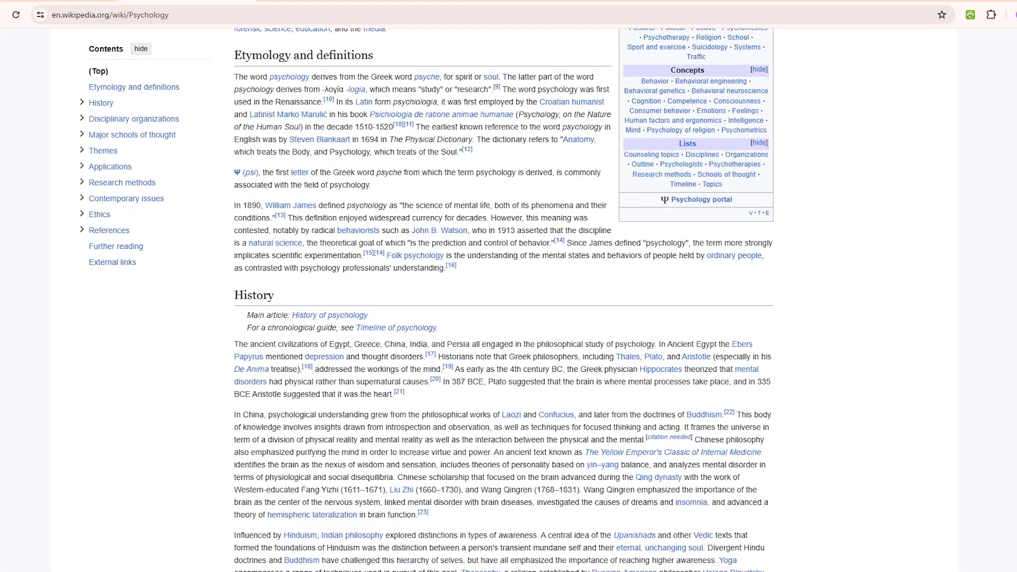
scroll(503, 297, "up", 10)
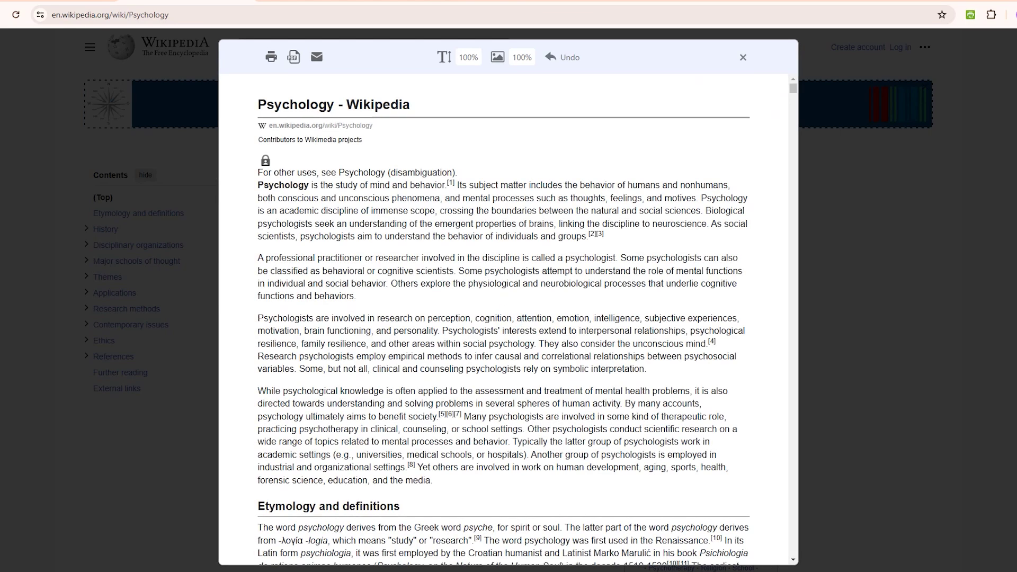
left_click(355, 283)
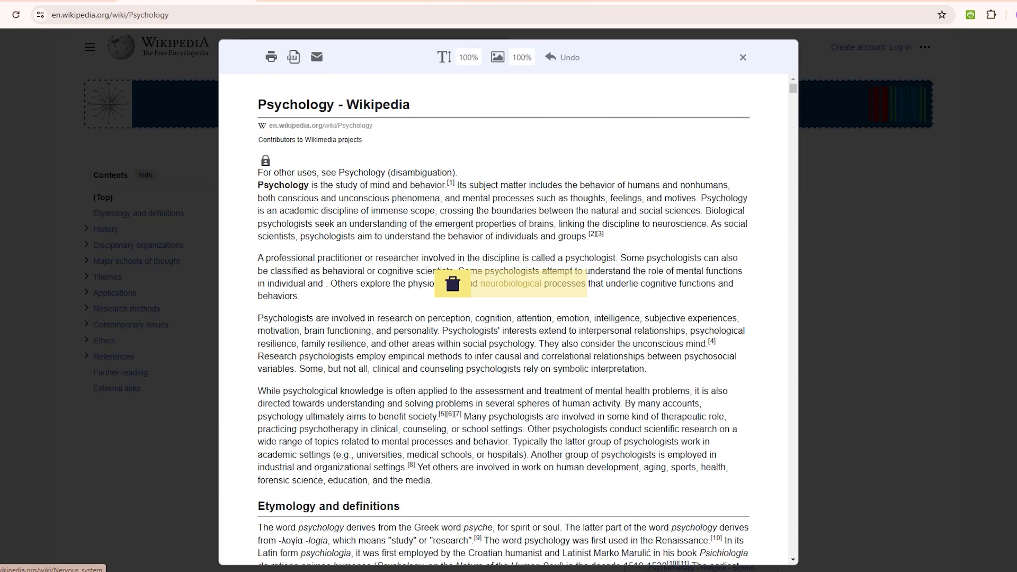
left_click(512, 283)
left_click(411, 258)
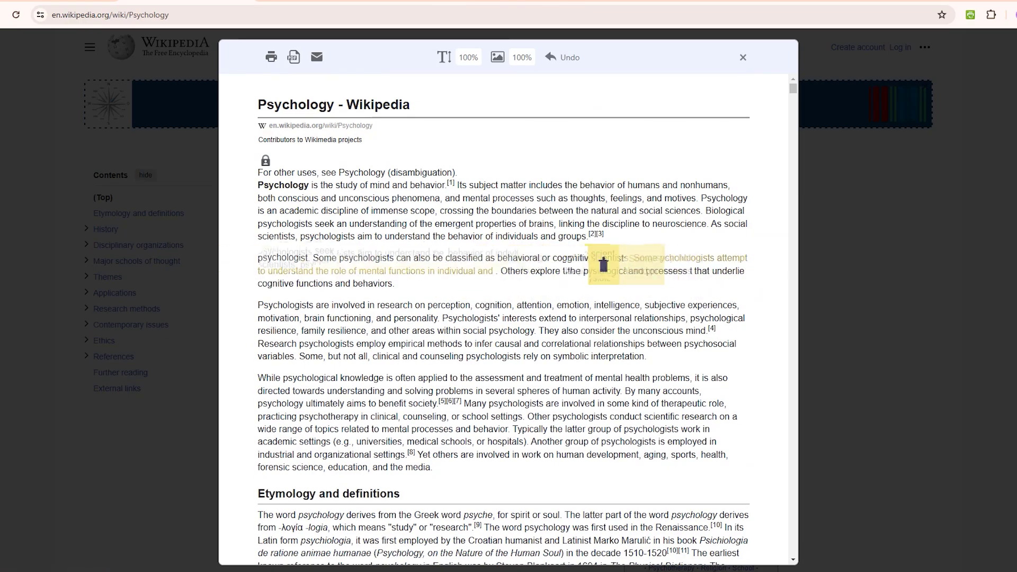
left_click(230, 272)
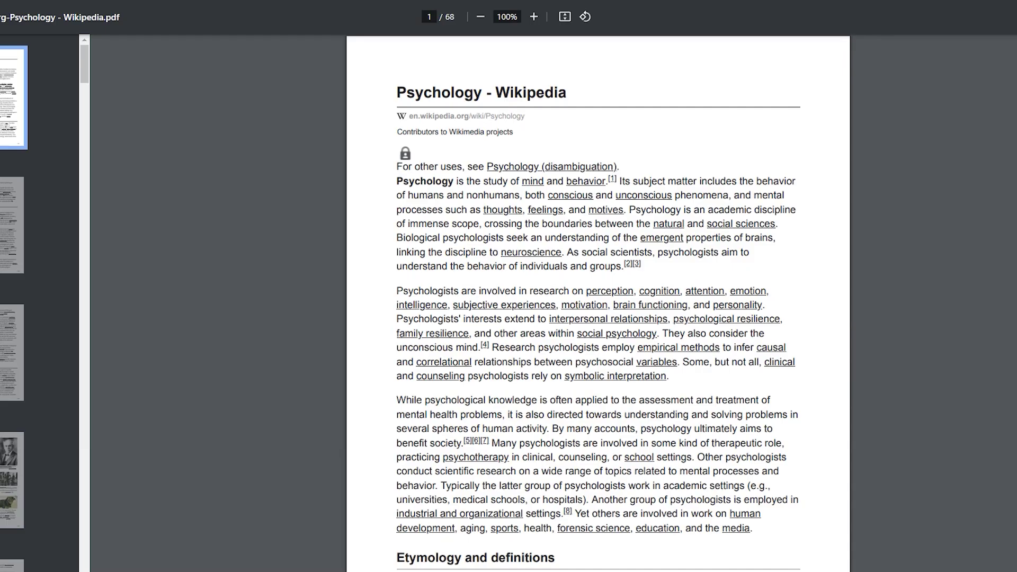
Step: Read through the opening pages of the Psychology PDF made with PrintFriendly, checking its text and image layout
scroll(598, 303, "down", 15)
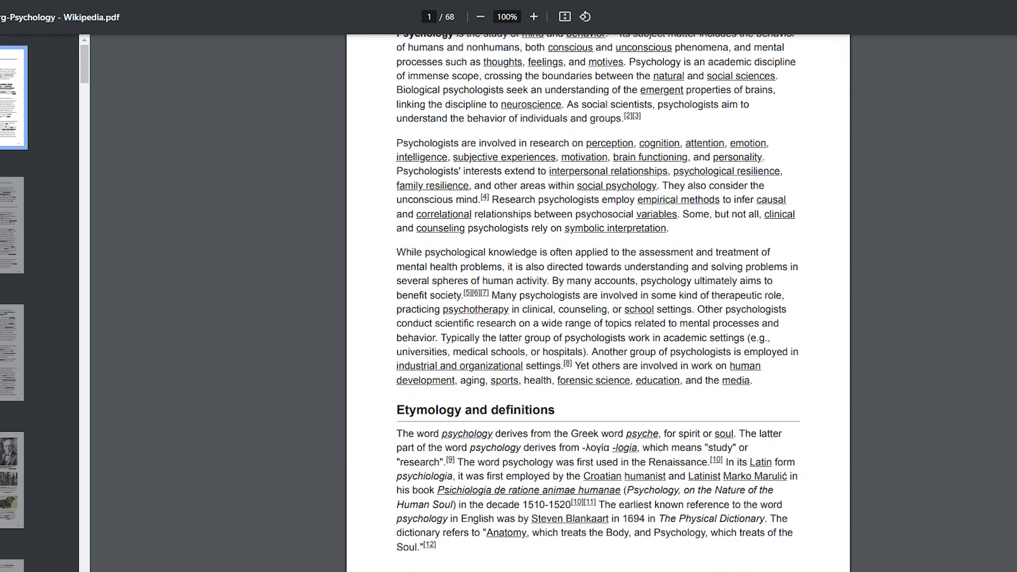
scroll(598, 303, "down", 12)
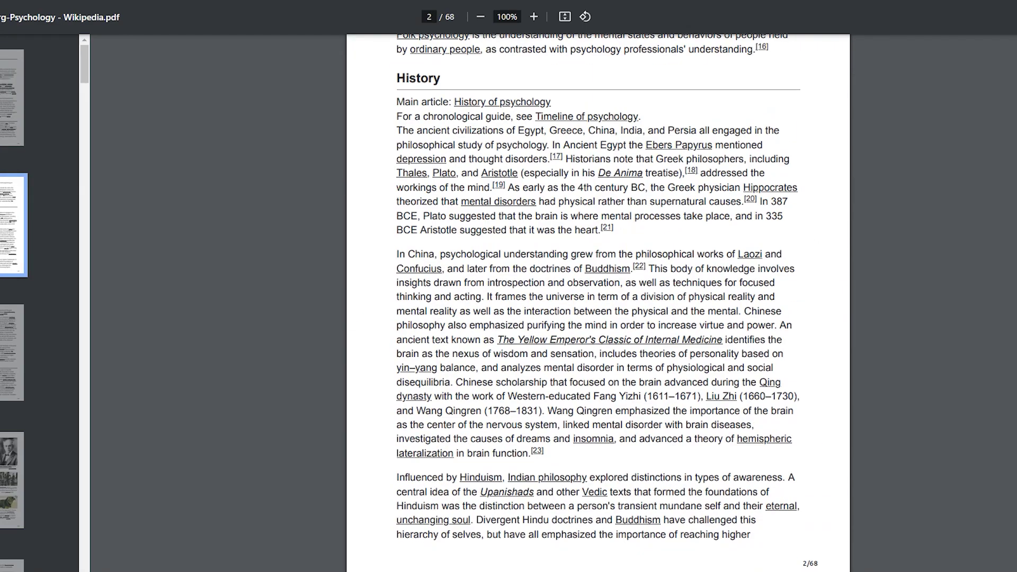
scroll(598, 304, "down", 12)
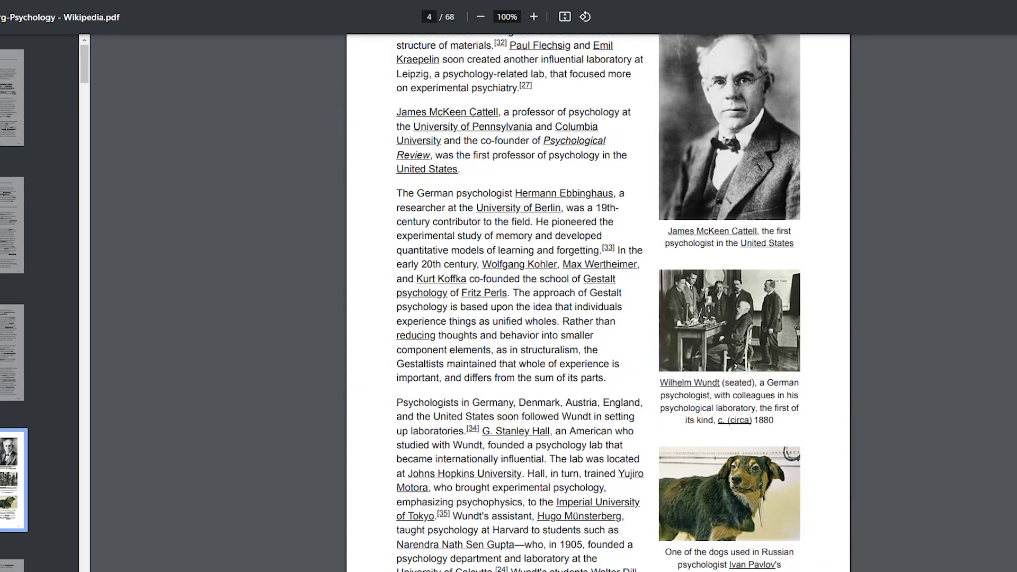
scroll(598, 304, "down", 10)
scroll(598, 304, "down", 3)
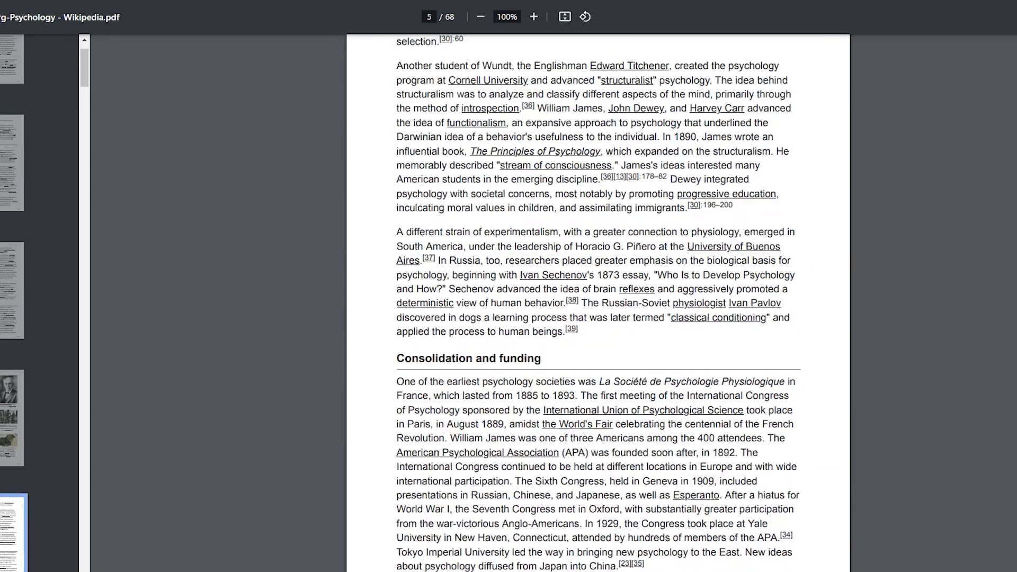
scroll(598, 303, "up", 20)
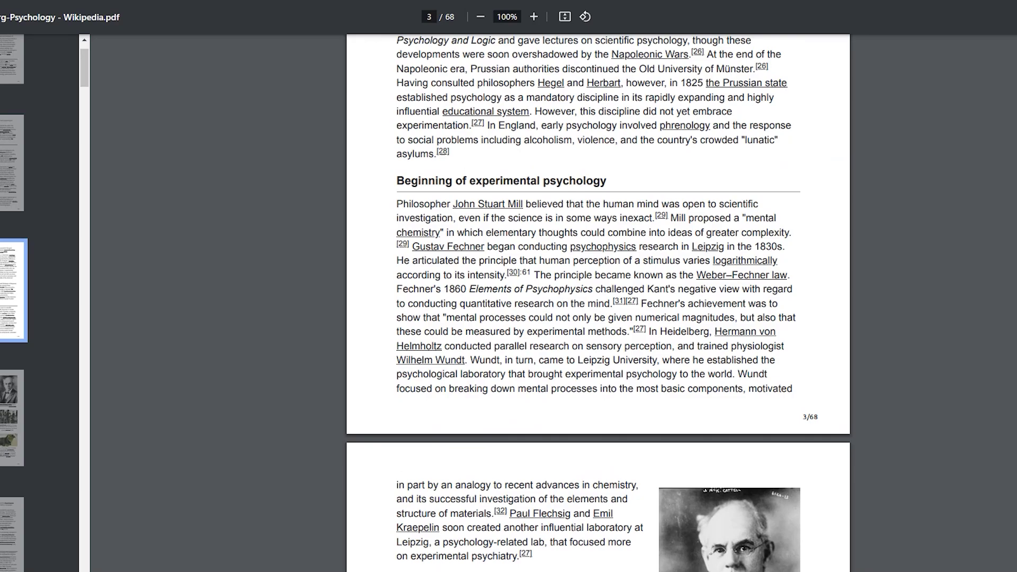
scroll(598, 304, "up", 20)
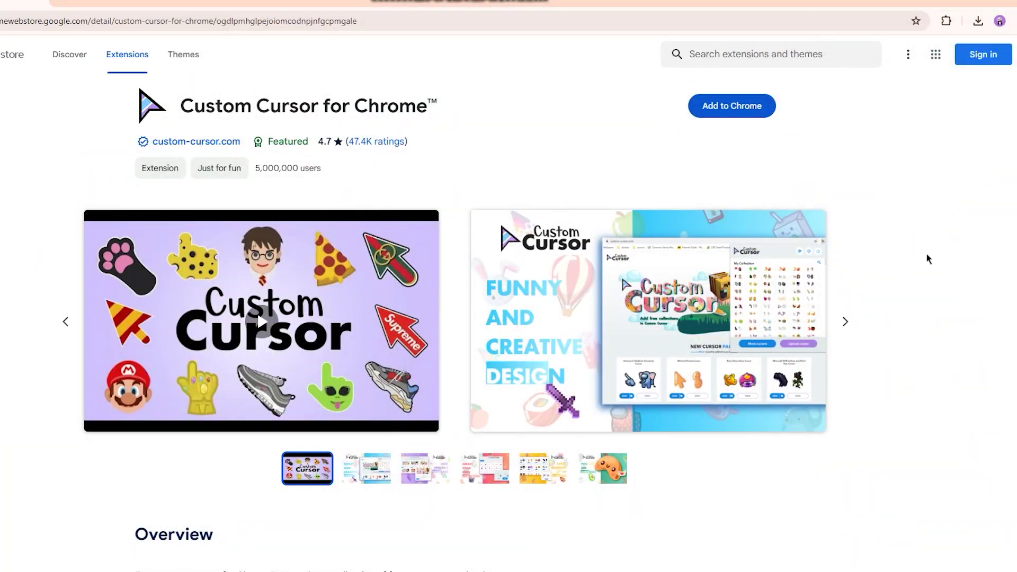
Step: Check the store previews of Custom Cursor for Chrome, and add the extension to Chrome
left_click(854, 323)
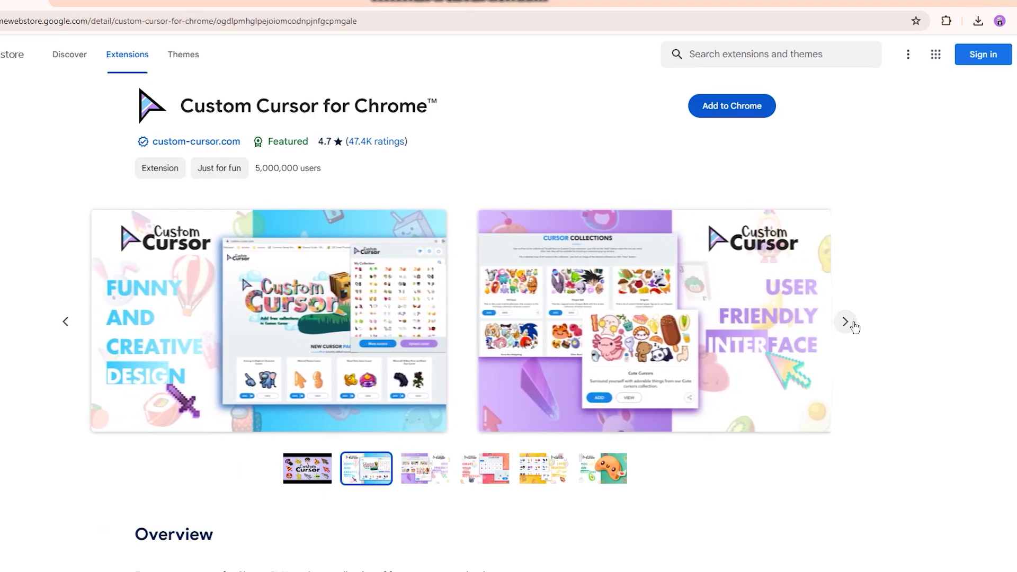
left_click(854, 323)
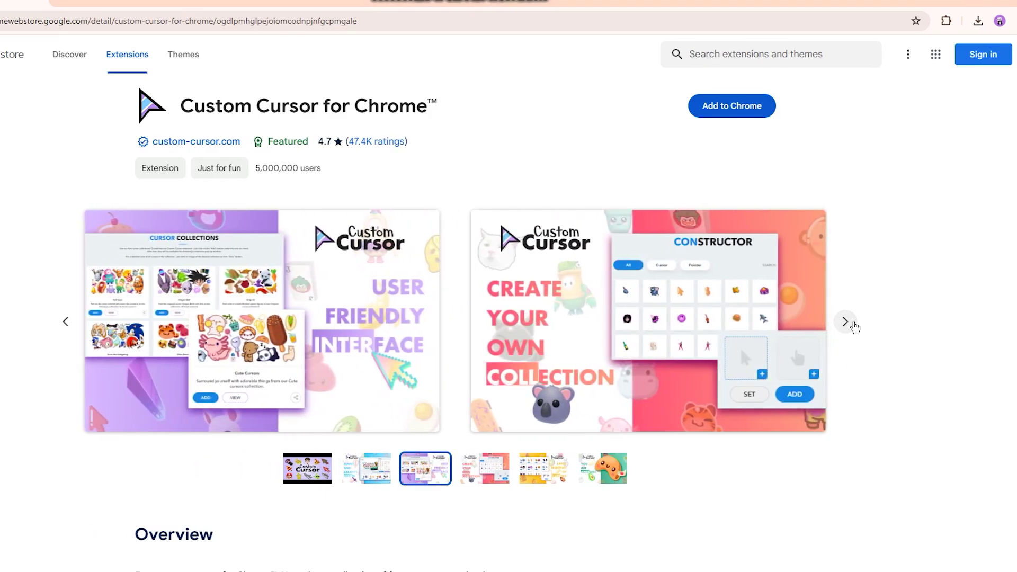
left_click(757, 113)
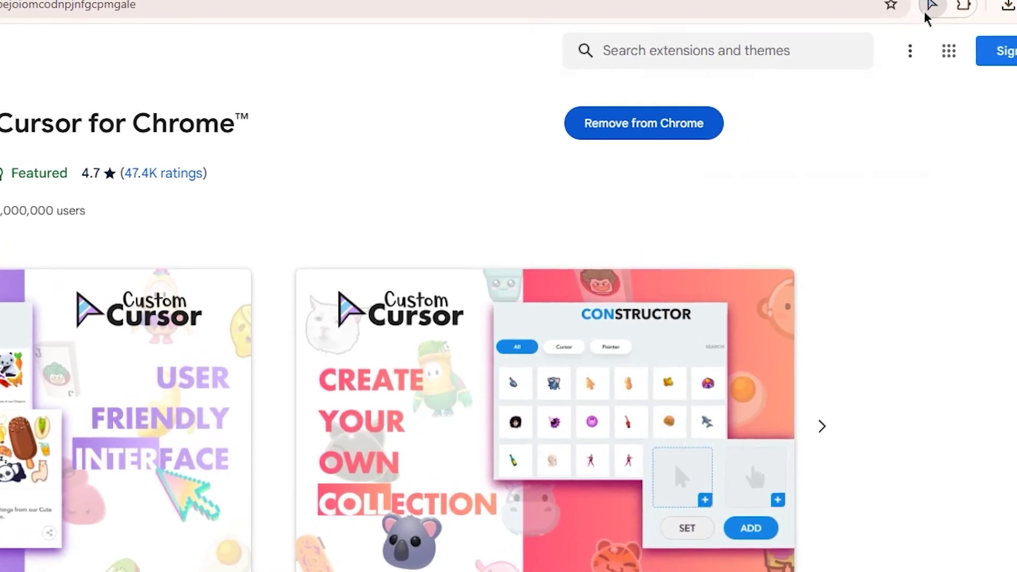
Step: Choose the Black cursor from Custom Cursor's Color collection, and look over the Starter and Holidays collections
left_click(927, 12)
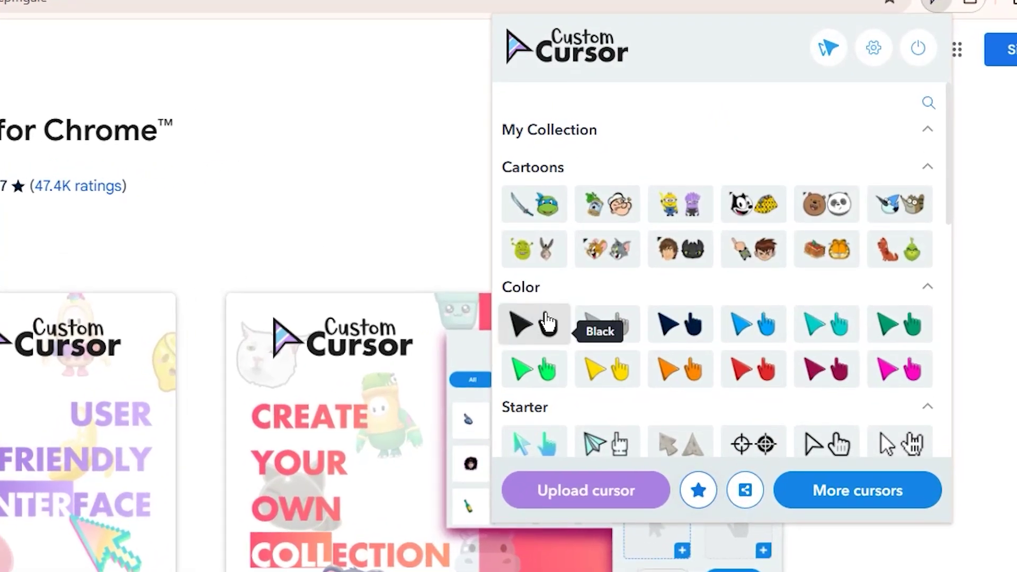
left_click(553, 322)
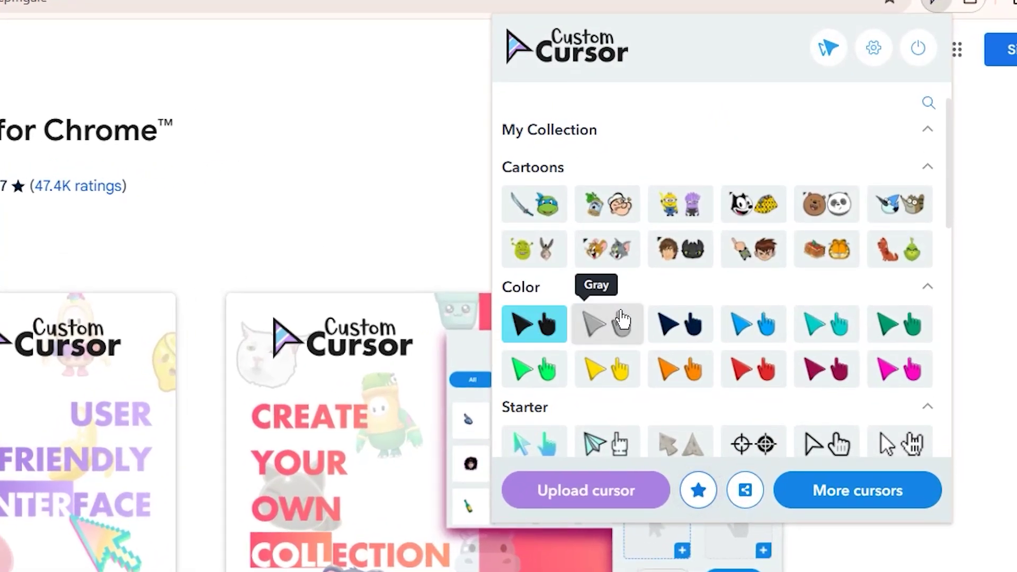
scroll(731, 420, "down", 4)
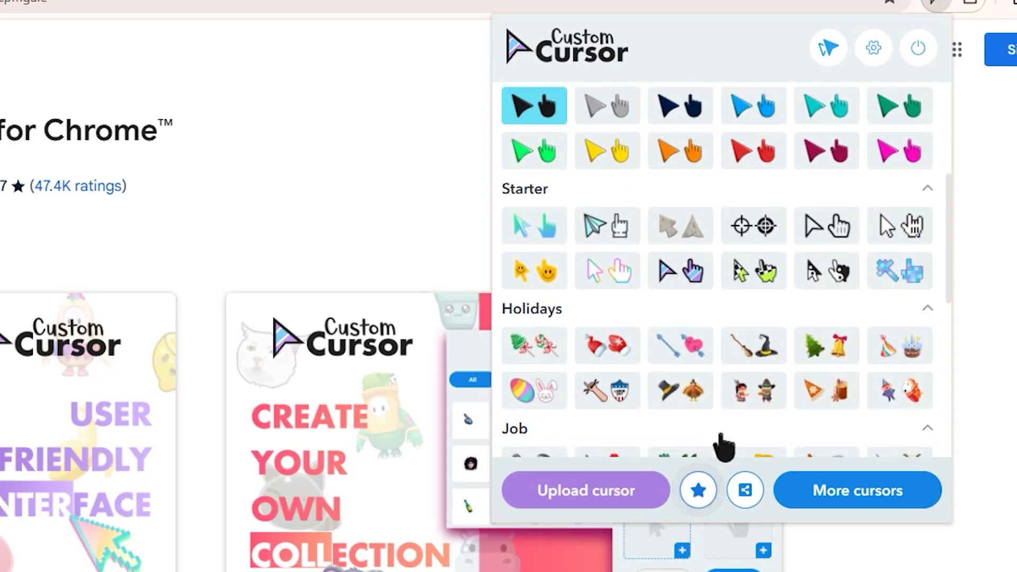
Step: Choose the feathered-girl and scarecrow cursor from the Holidays collection, and open the Custom Cursor website for more cursors
left_click(756, 397)
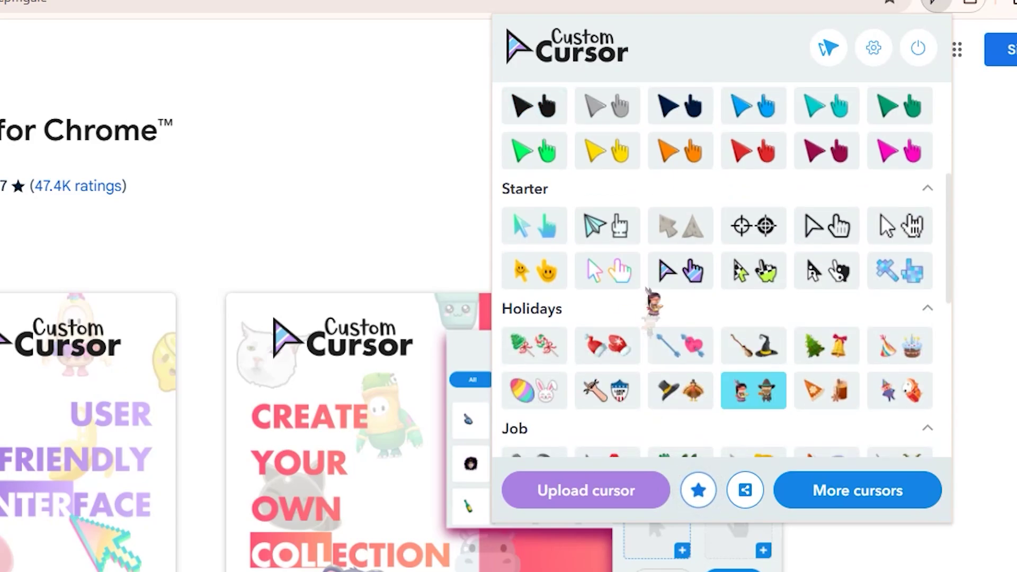
left_click(914, 493)
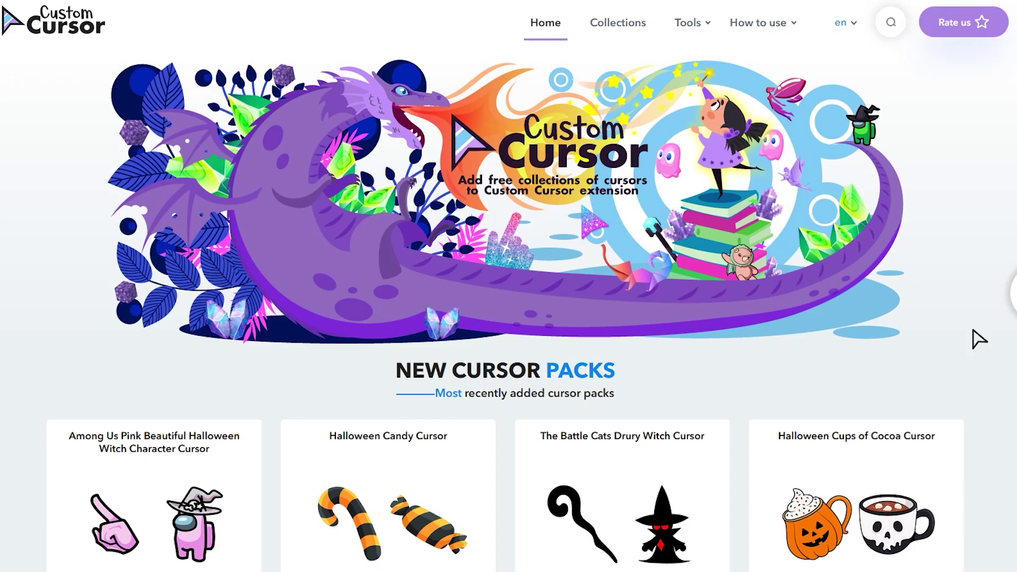
Step: Look through the new, top and Trick or Treat cursor packs on the Custom Cursor home page
scroll(979, 340, "down", 3)
scroll(979, 339, "down", 3)
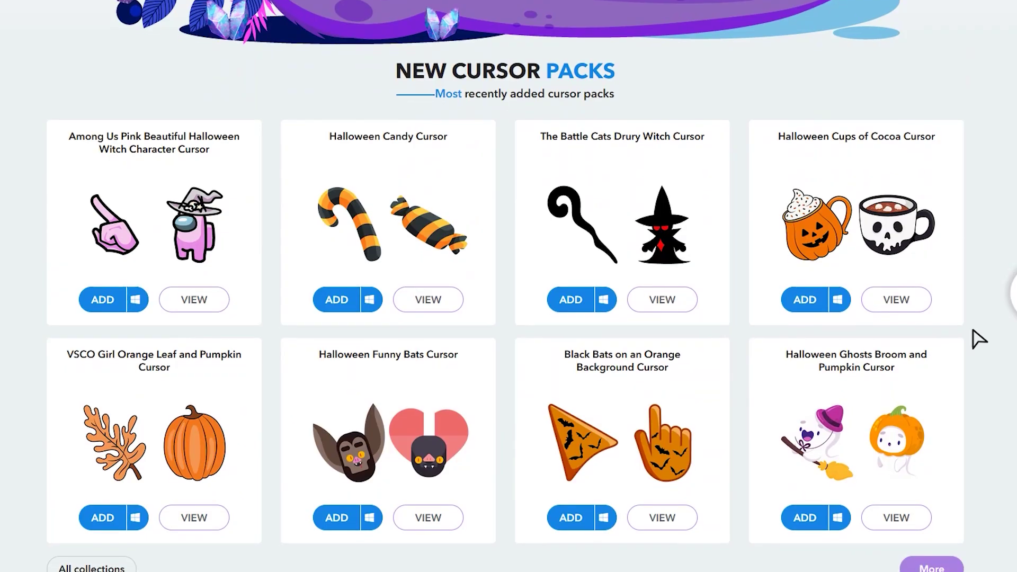
scroll(979, 339, "down", 8)
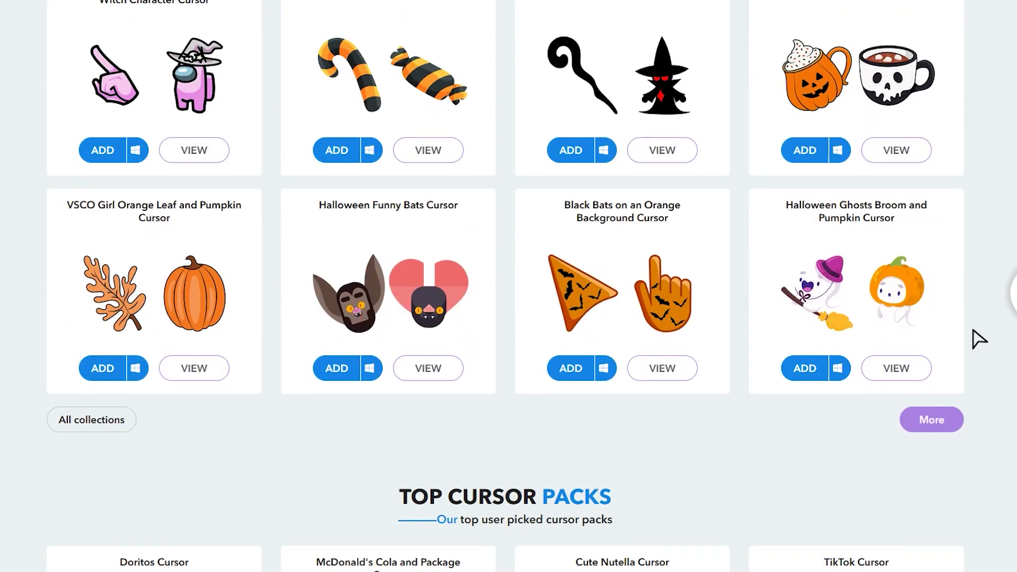
scroll(978, 339, "down", 3)
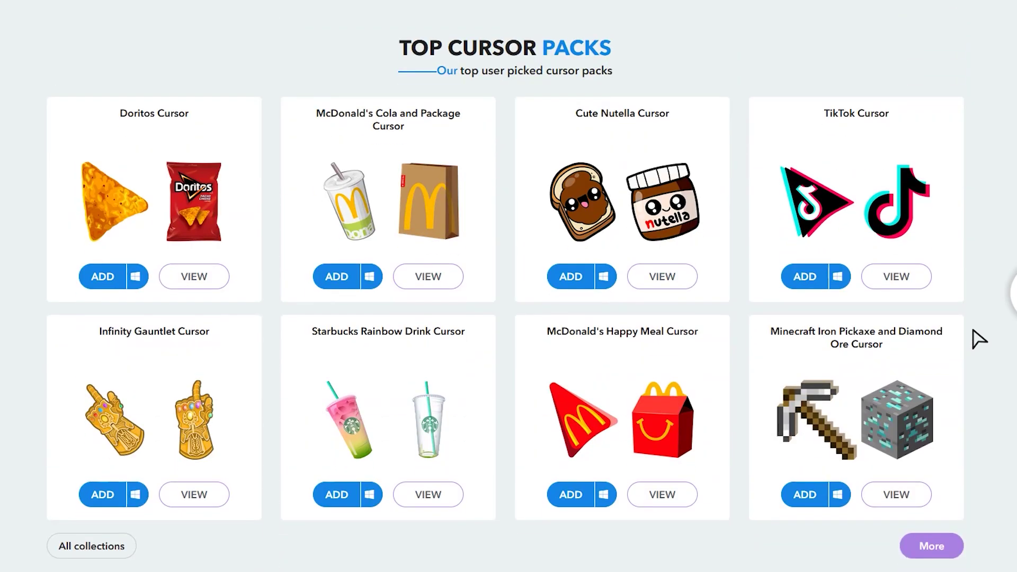
scroll(979, 339, "down", 9)
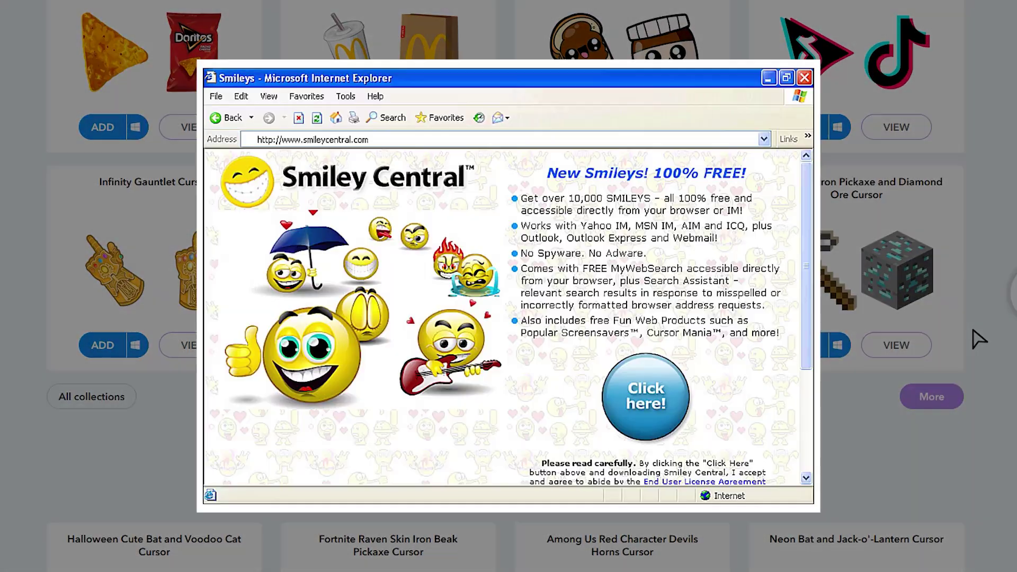
scroll(979, 339, "down", 3)
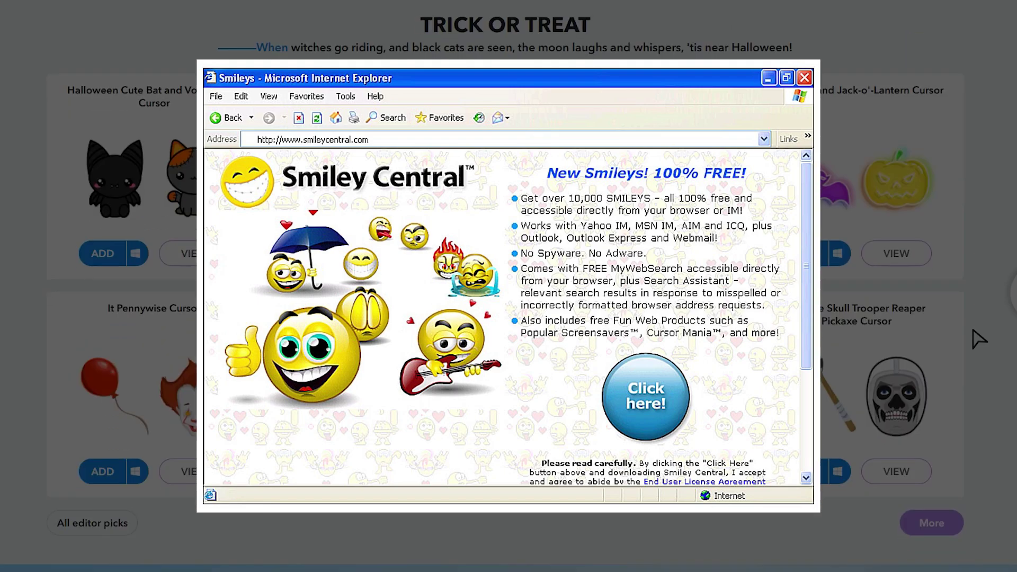
scroll(979, 339, "up", 15)
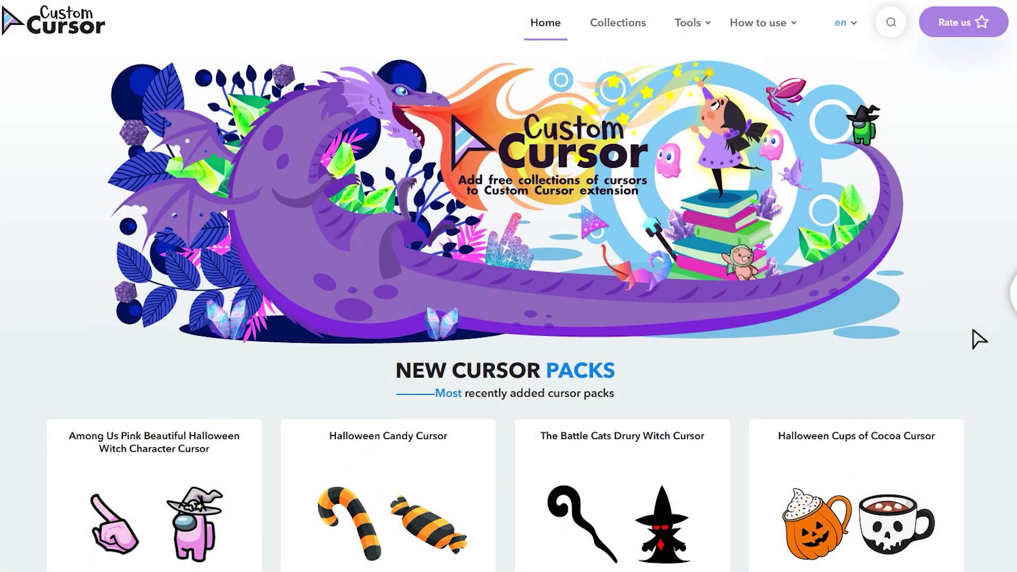
Step: Open the site's cursor collections and browse sets such as Chikn Nuggit, Blooket, Kawaii and Hello Kitty
left_click(630, 26)
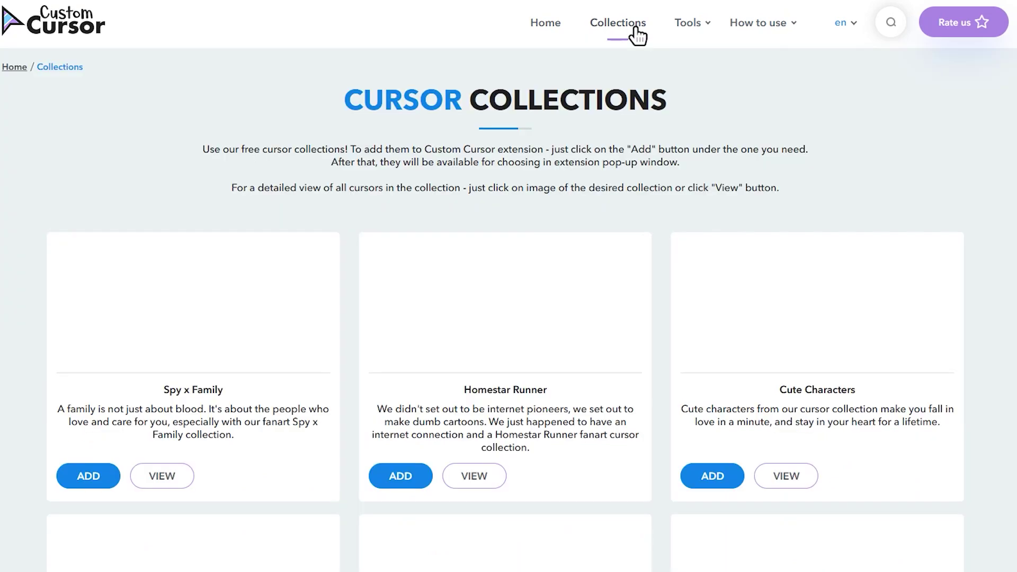
scroll(829, 135, "down", 5)
scroll(992, 191, "down", 5)
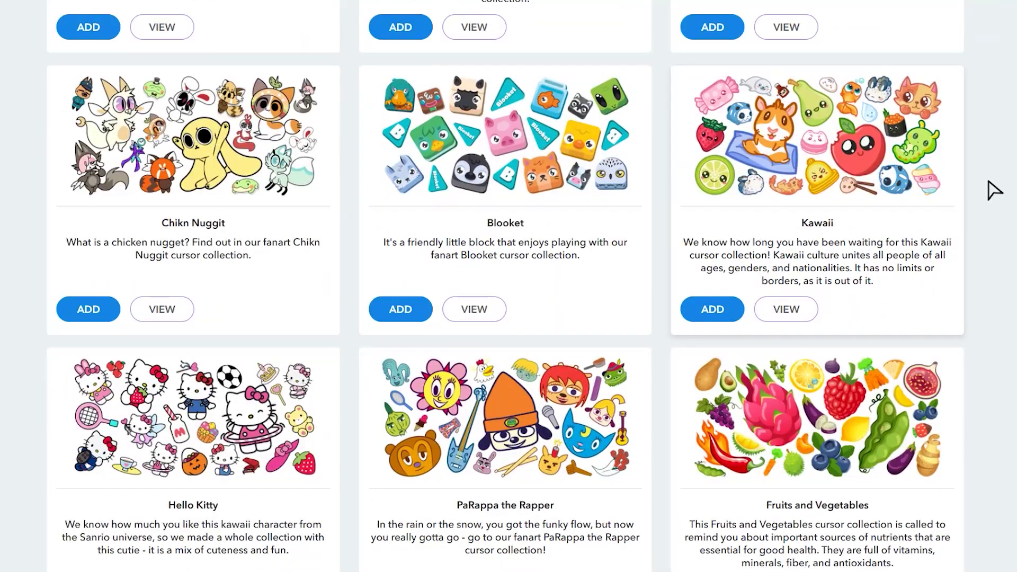
scroll(993, 190, "down", 3)
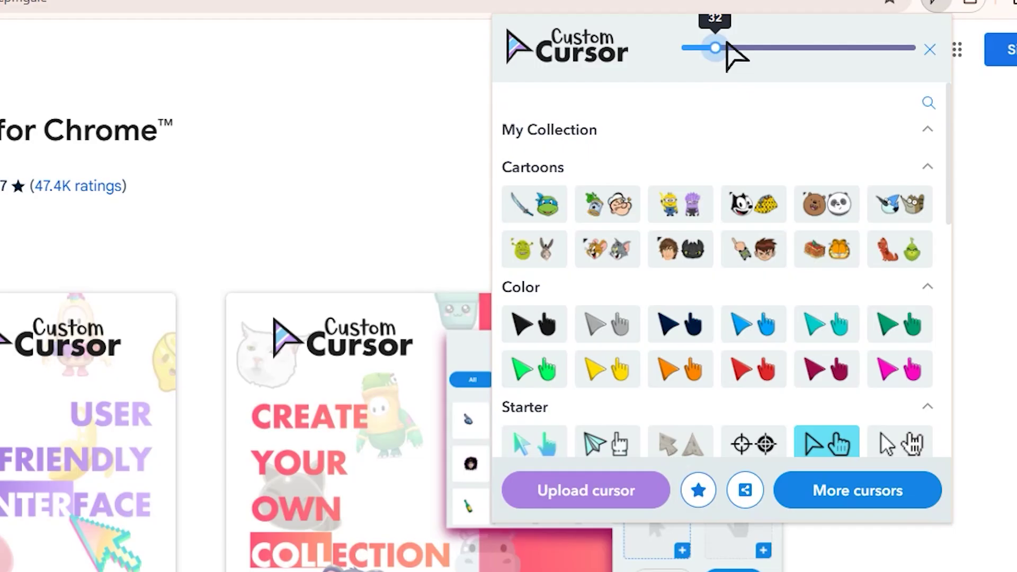
Step: Increase the cursor size in Custom Cursor, and choose the Popeye cursor from the Cartoons collection
left_click_drag(726, 40, 862, 43)
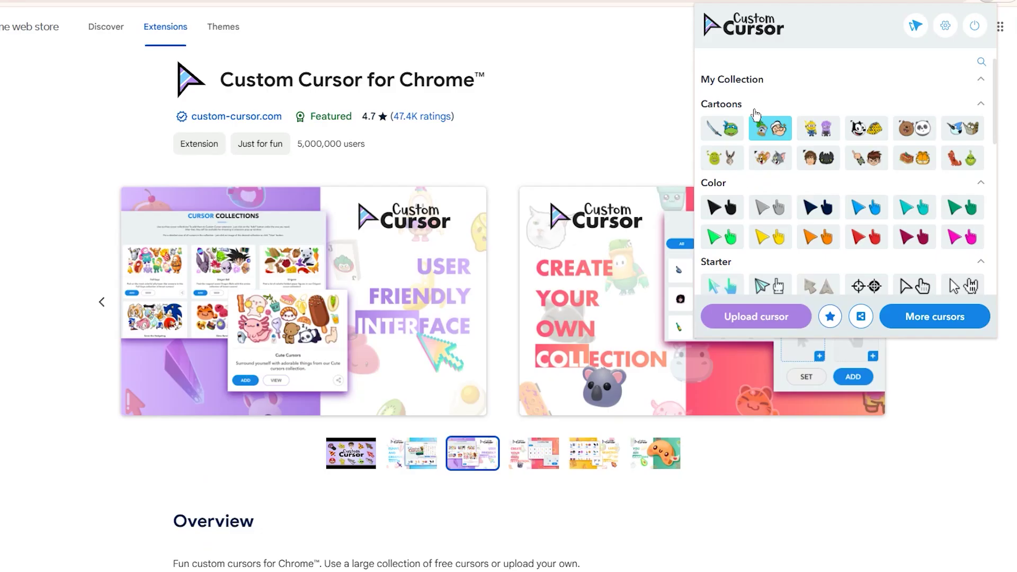
left_click(771, 127)
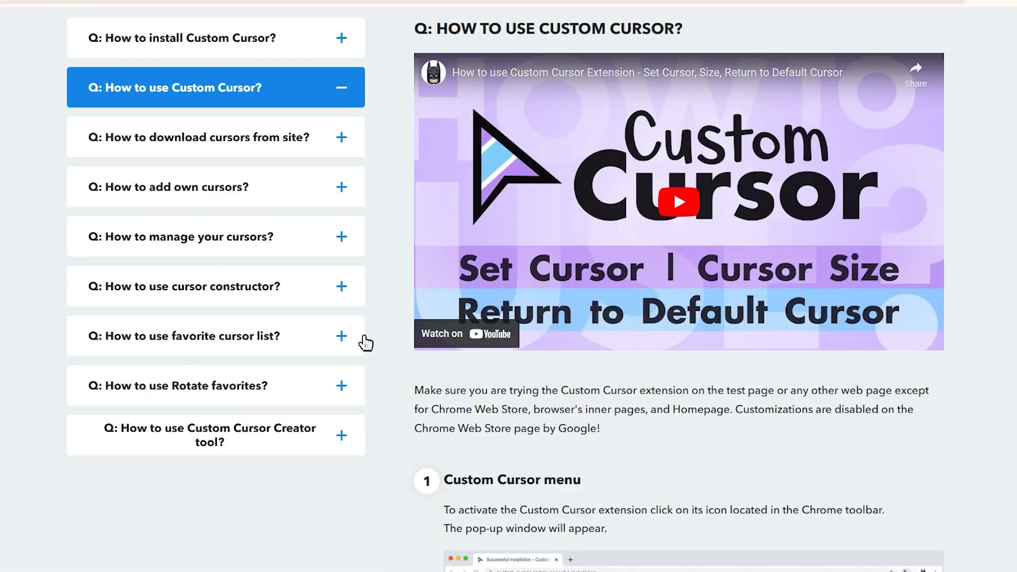
Step: Look over the guide on how to use Custom Cursor and the new cursor packs on its home page
scroll(364, 337, "down", 5)
scroll(364, 337, "up", 5)
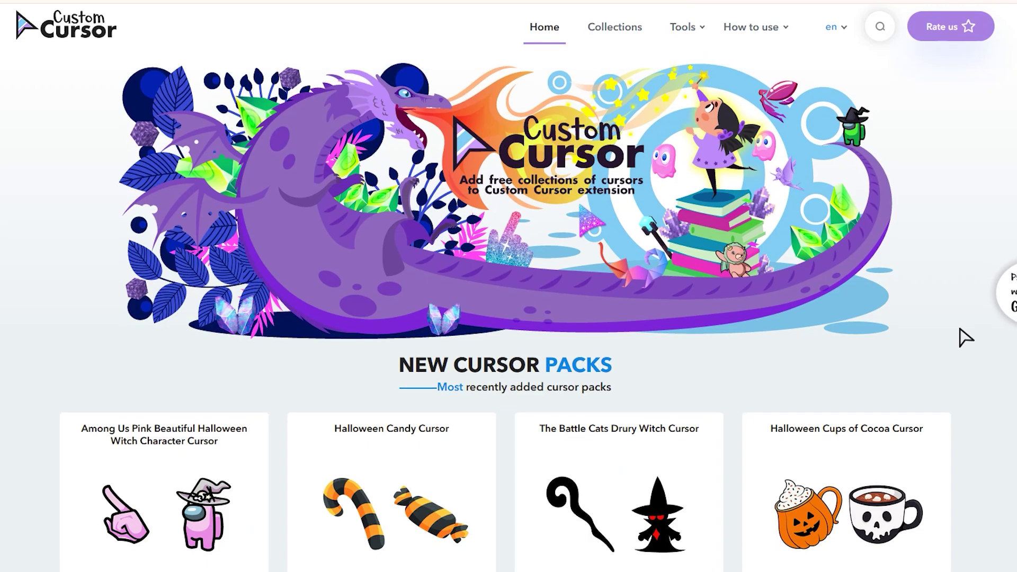
scroll(961, 331, "down", 3)
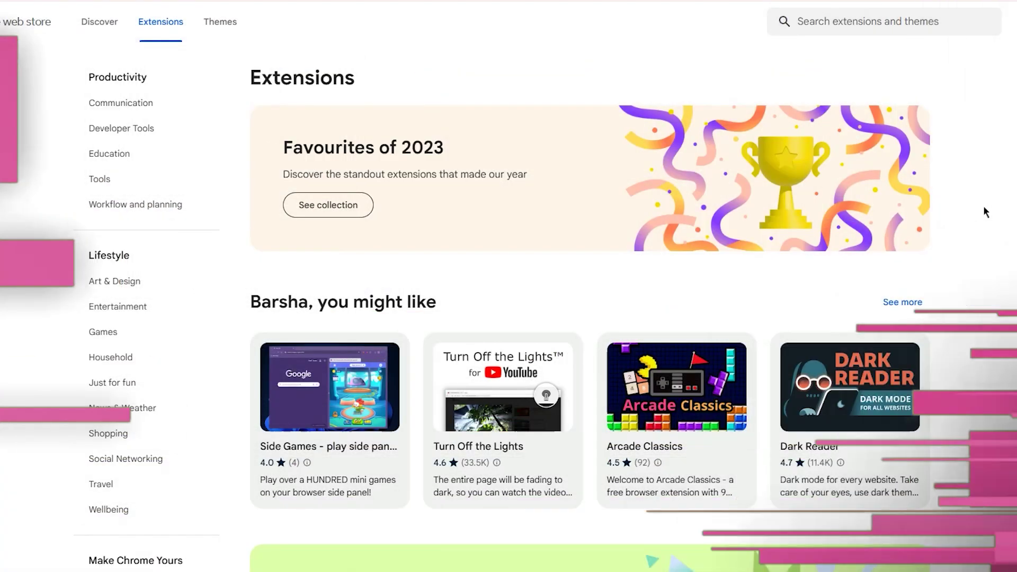
Step: Browse the Chrome Web Store's Extensions page, from the personal suggestions down to the Kitchen companions section
scroll(988, 211, "down", 15)
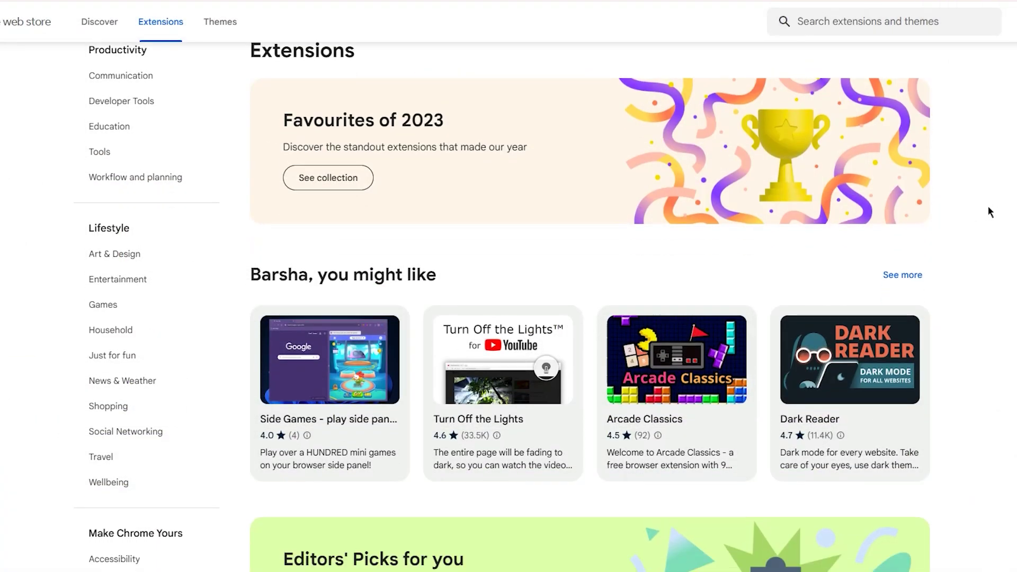
scroll(990, 212, "down", 10)
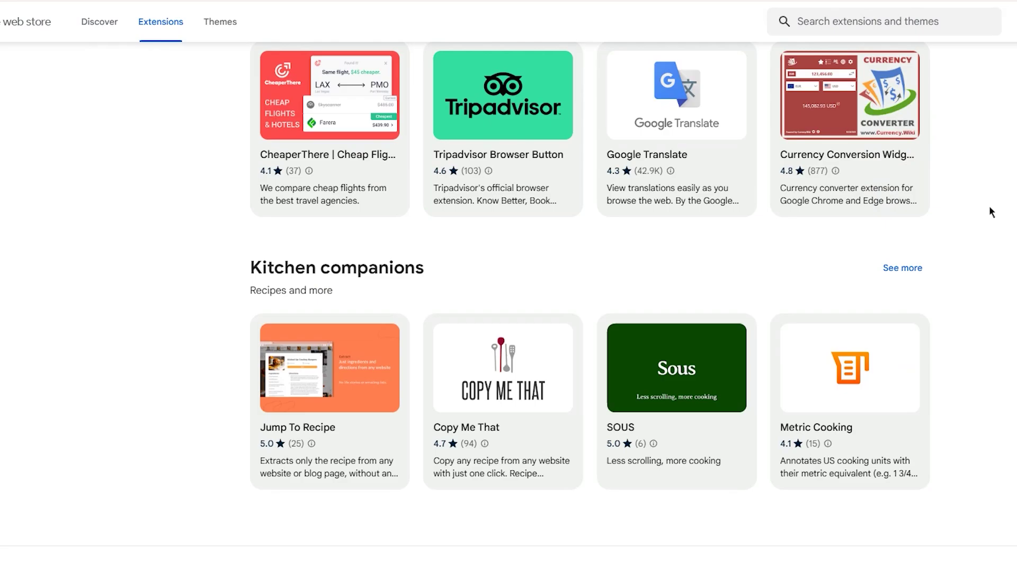
scroll(990, 212, "up", 20)
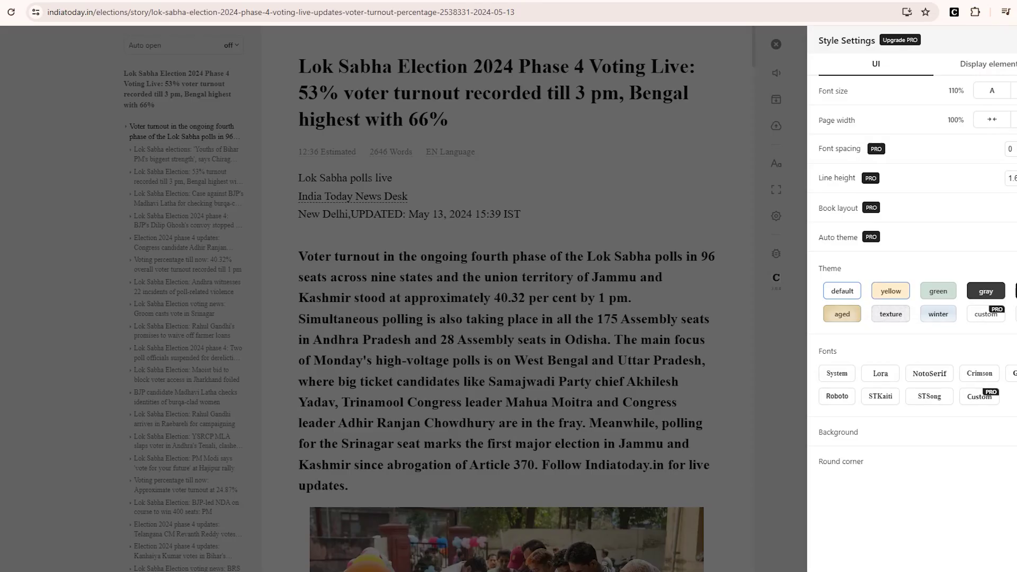
Step: Set the reading theme to yellow in Clearly Reader's style settings for the India Today election article
left_click(890, 291)
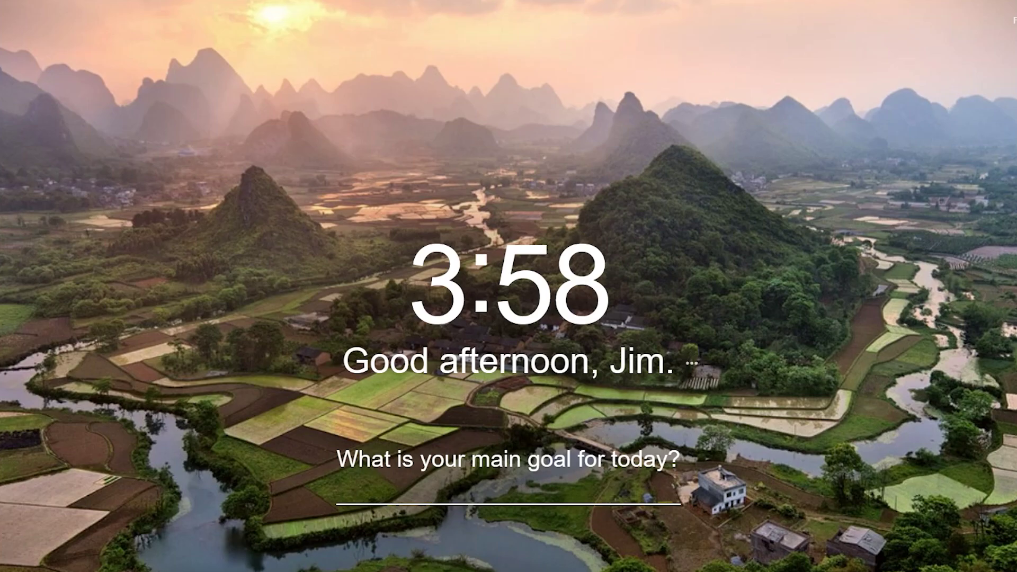